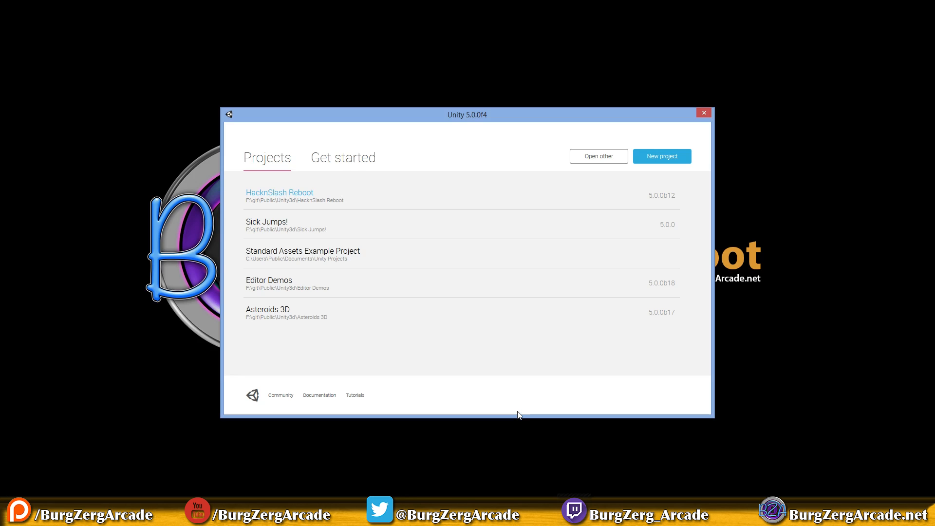
Open the existing Vroom Vroom Go! project from the Unity3d folder, accepting the project upgrade and the automatic API update.
left_click(612, 164)
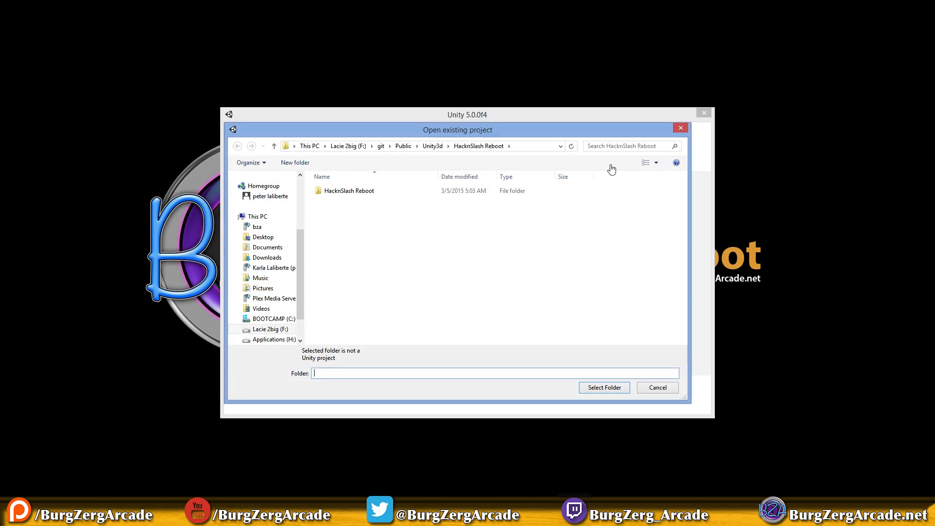
left_click(434, 146)
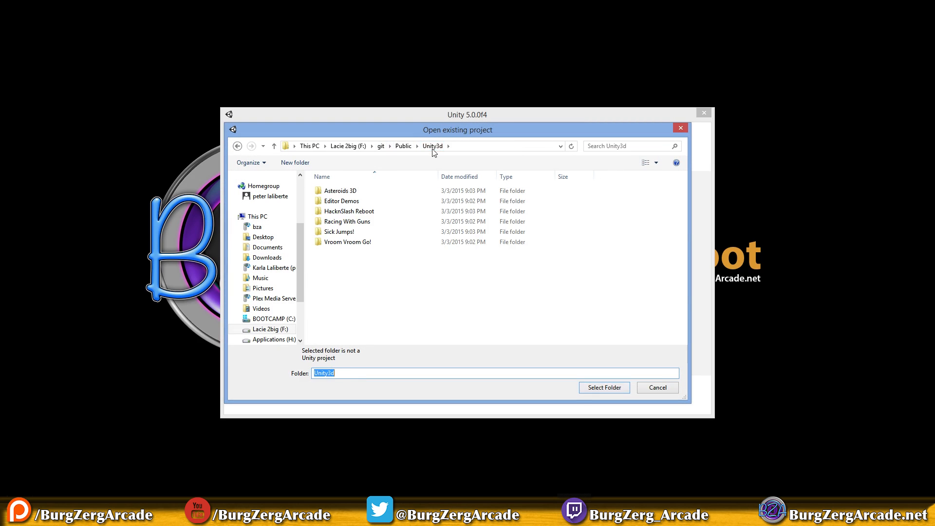
double_click(368, 243)
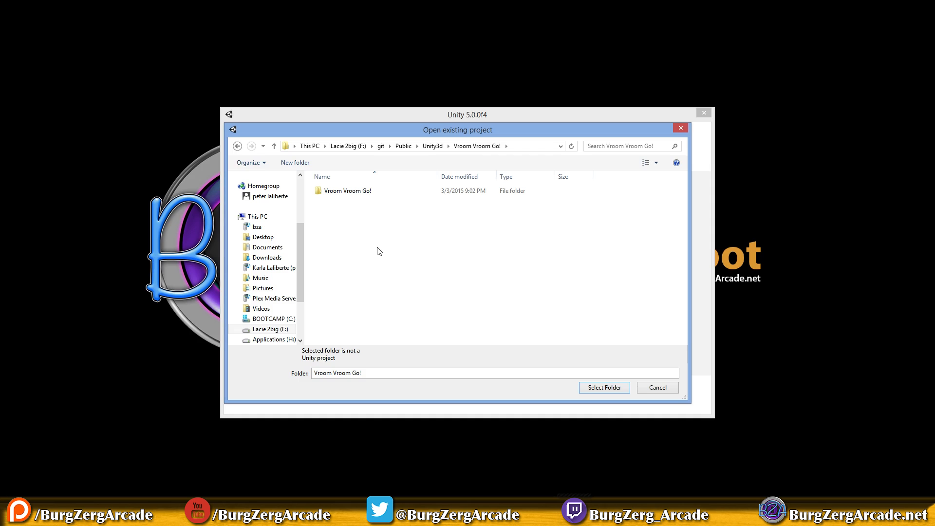
left_click(361, 193)
double_click(358, 191)
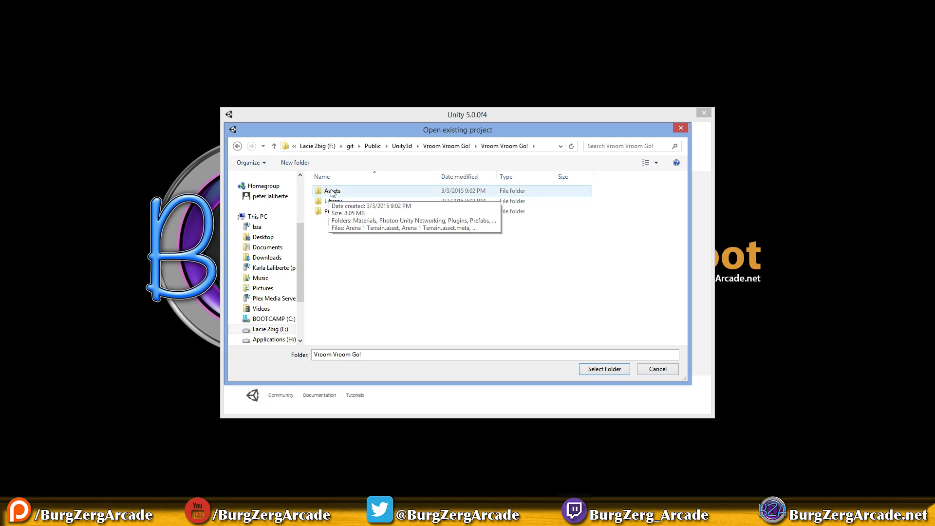
left_click(604, 370)
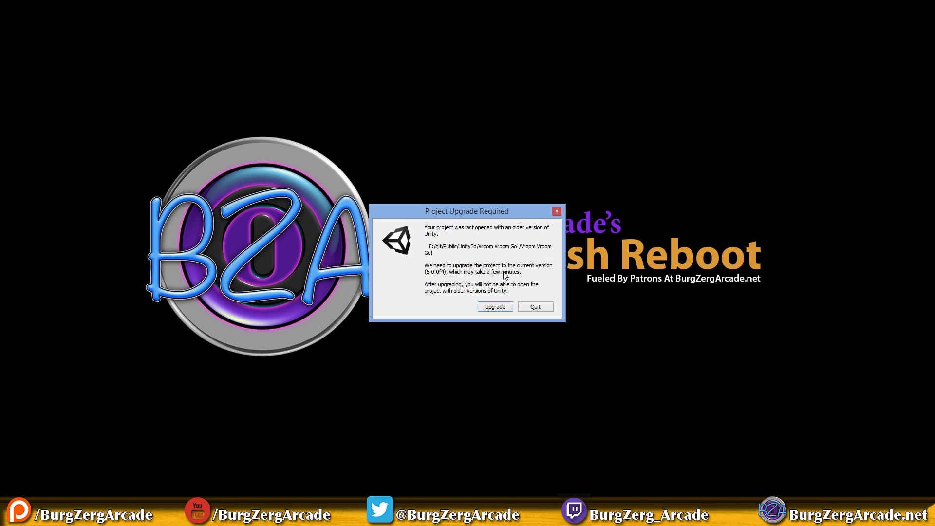
left_click(502, 309)
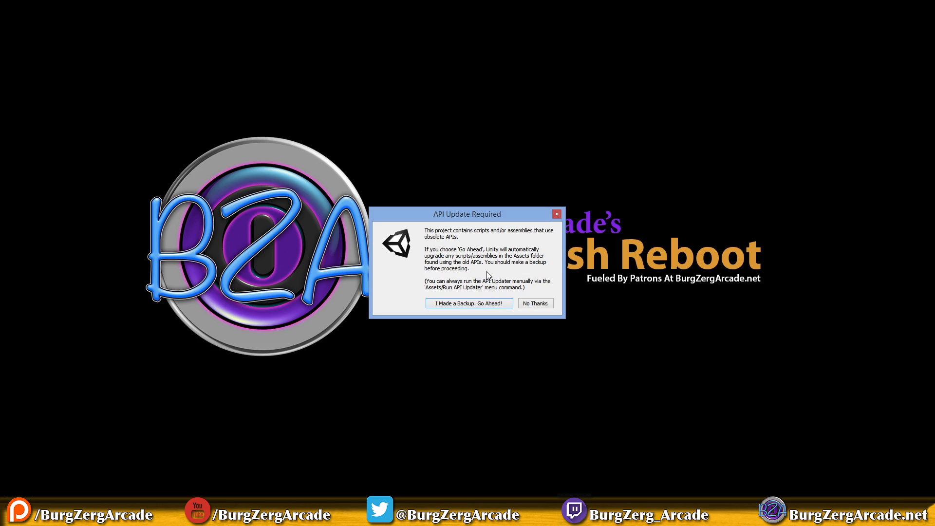
left_click(494, 304)
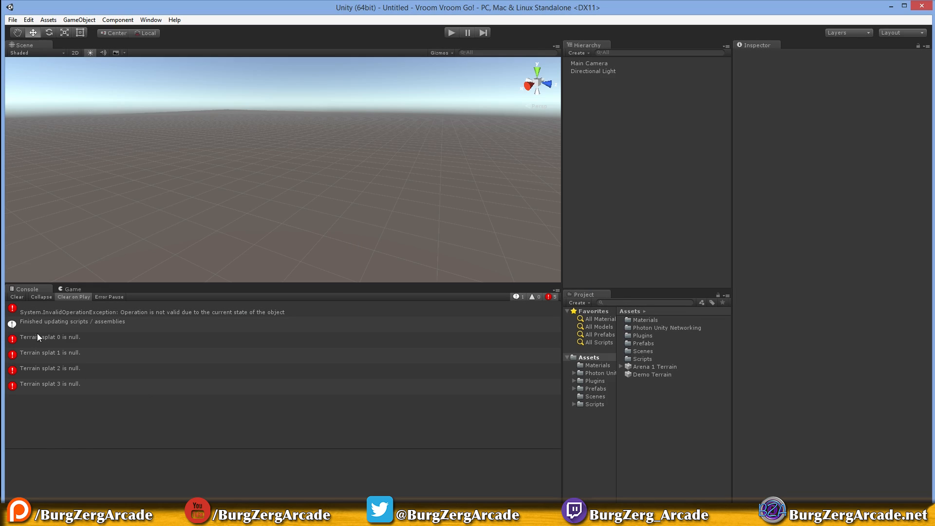
Inspect the terrain splat errors in the console and clear the log.
left_click(46, 331)
left_click(68, 344)
left_click(69, 358)
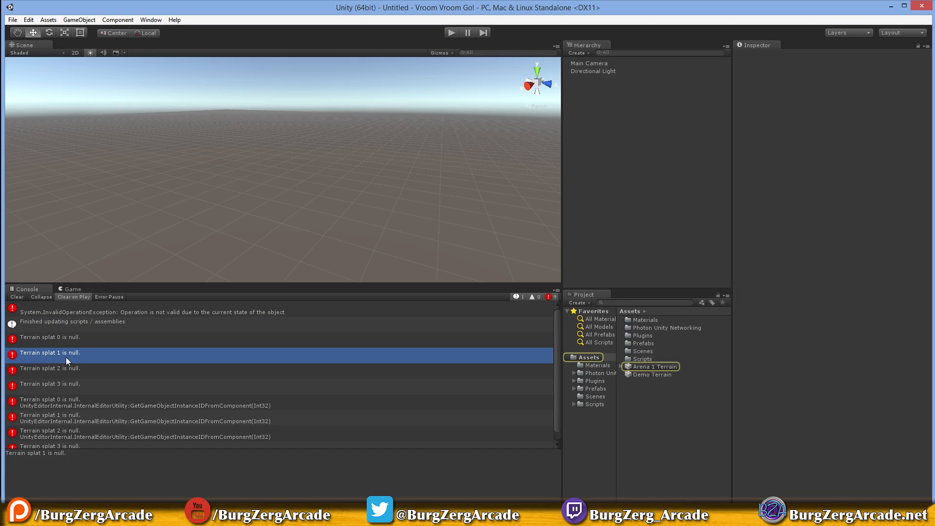
left_click(11, 297)
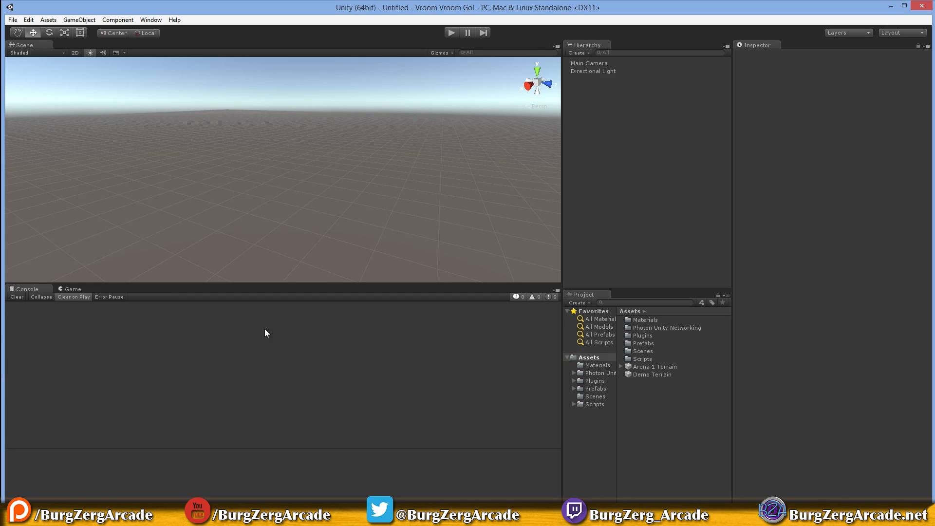
Close and reopen the Vroom Vroom Go! project and load the Demo scene from the Scenes folder.
left_click(922, 6)
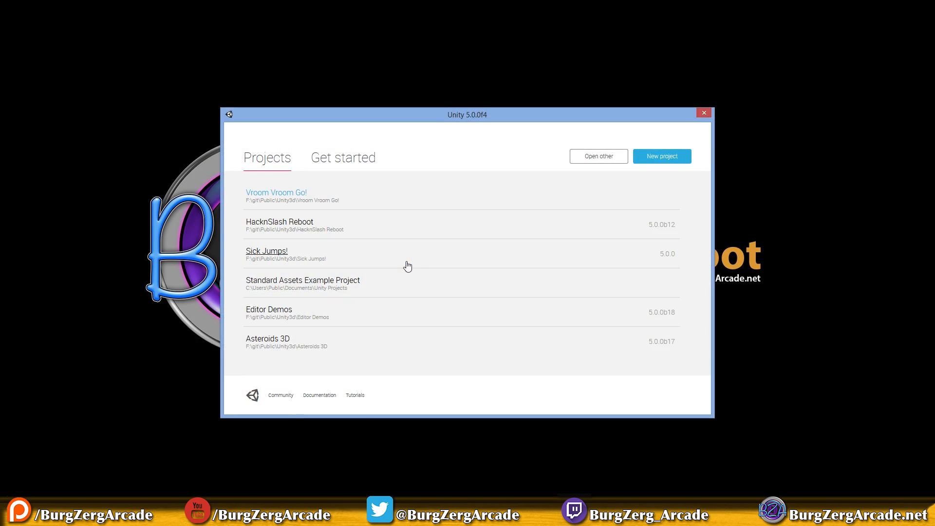
left_click(278, 192)
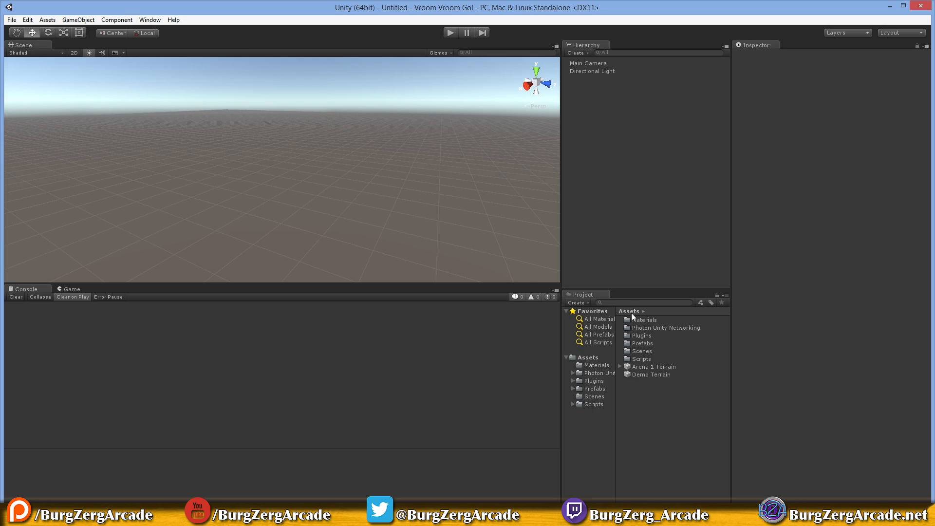
left_click(594, 396)
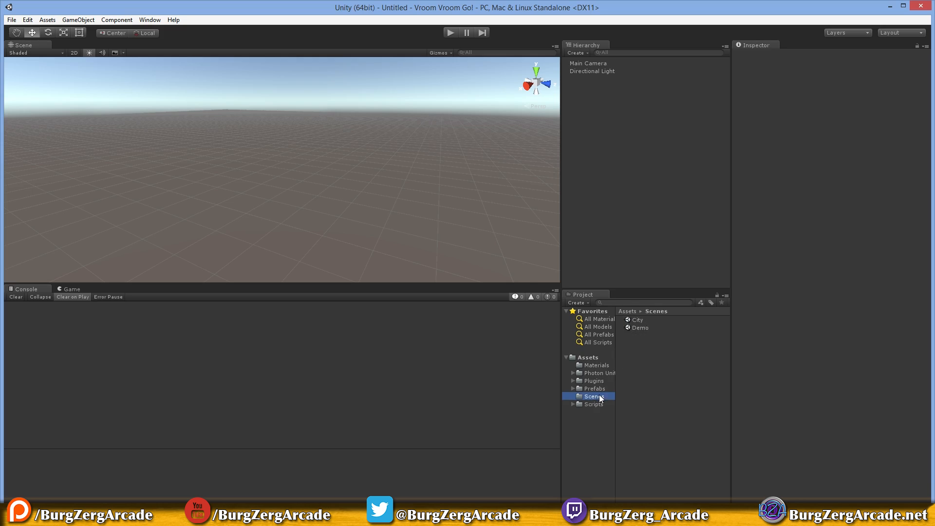
double_click(639, 328)
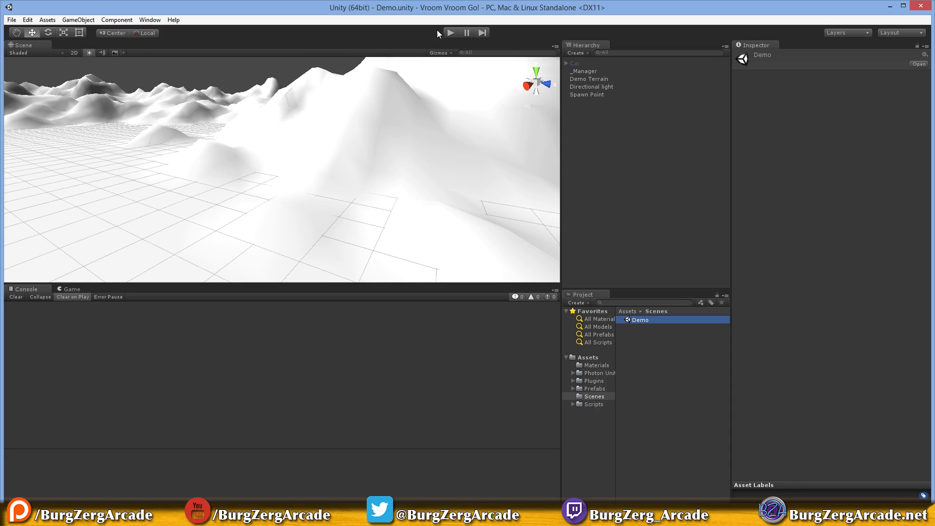
Play the Demo scene and frame the spawned Car(Clone) in the Scene view.
left_click(450, 33)
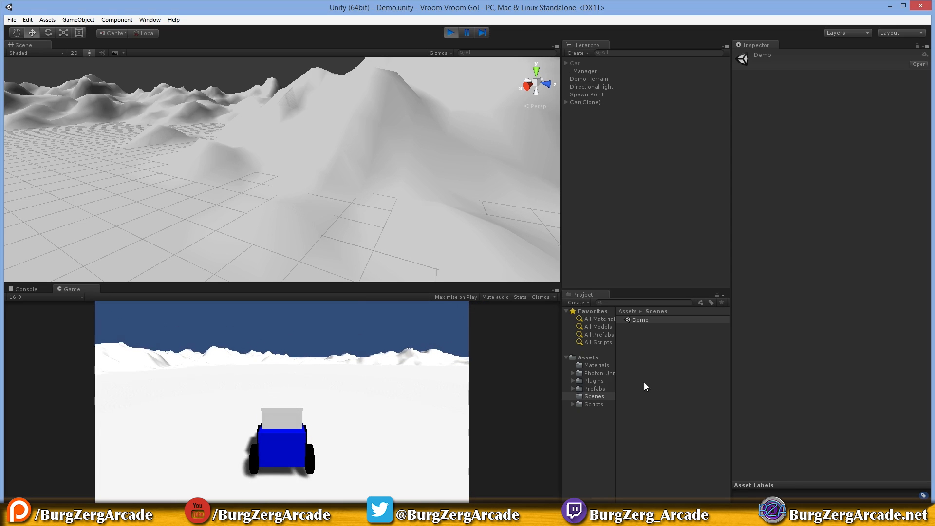
left_click(655, 194)
left_click(574, 64)
key("f")
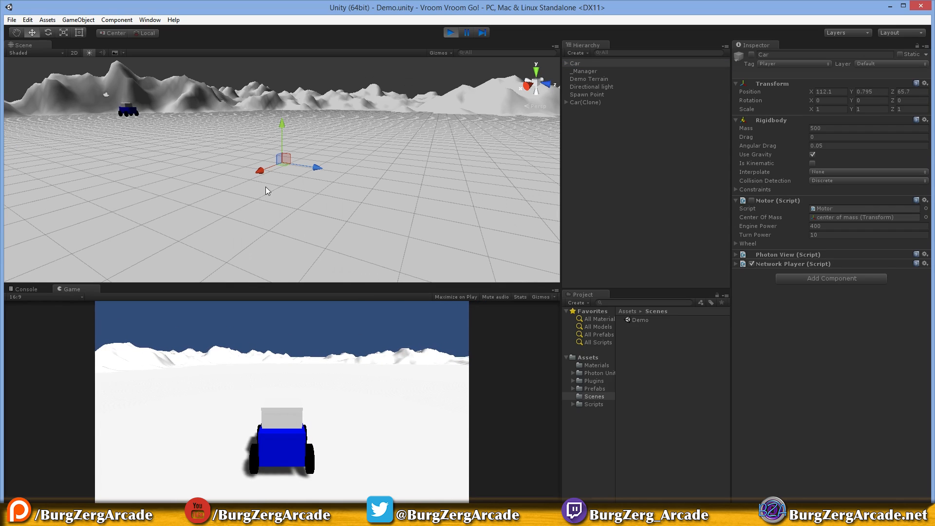
left_click(638, 131)
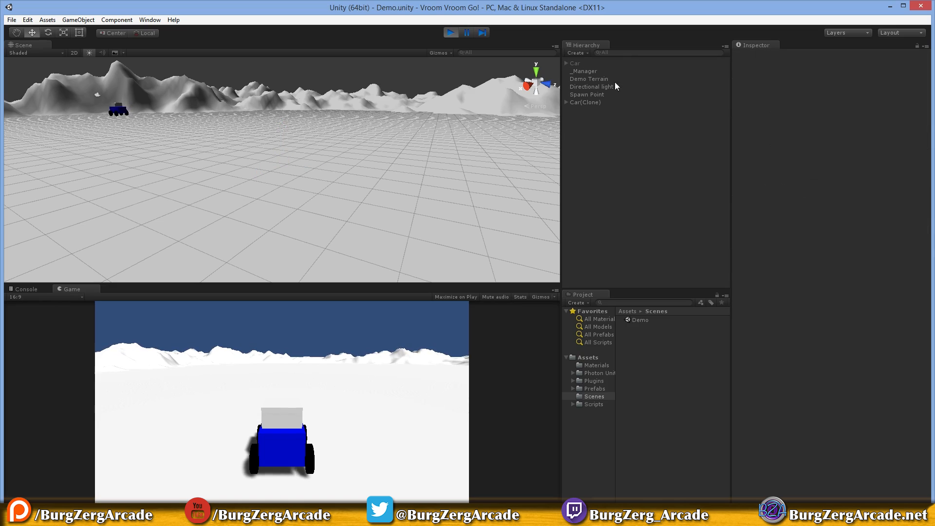
left_click(602, 103)
key("f")
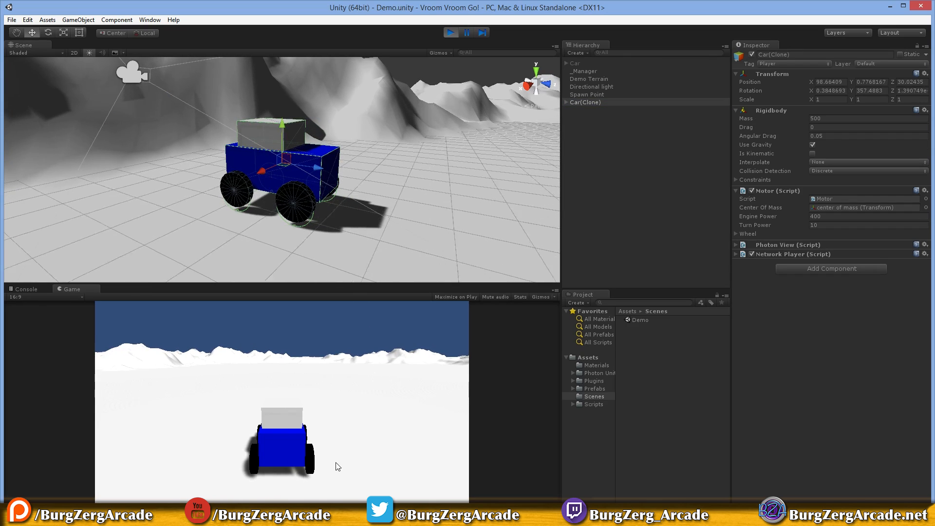
Test-drive the spawned car around the terrain, steering both ways, and stop play mode.
key("w")
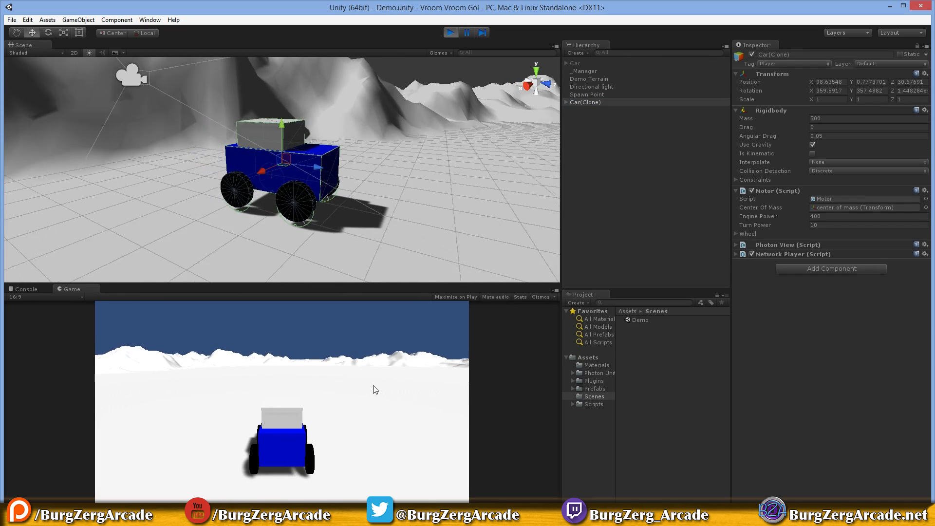
key("d")
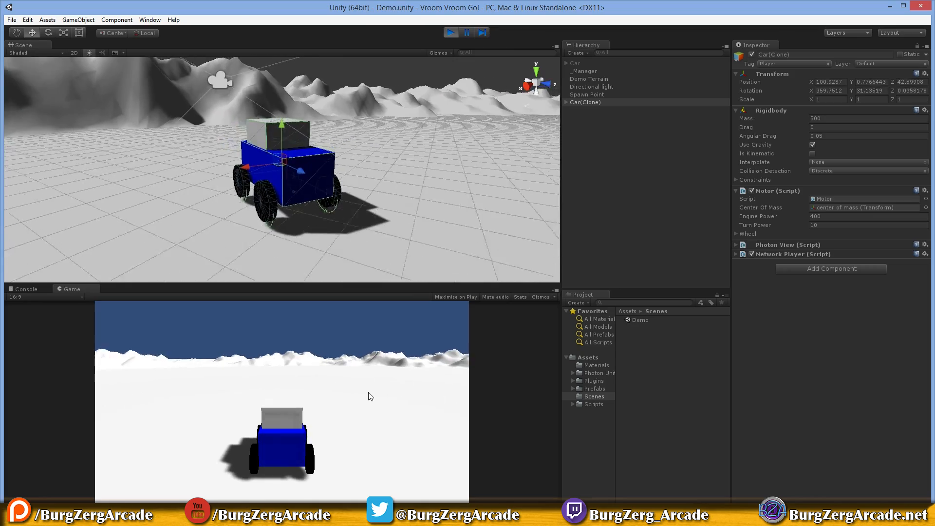
key("a")
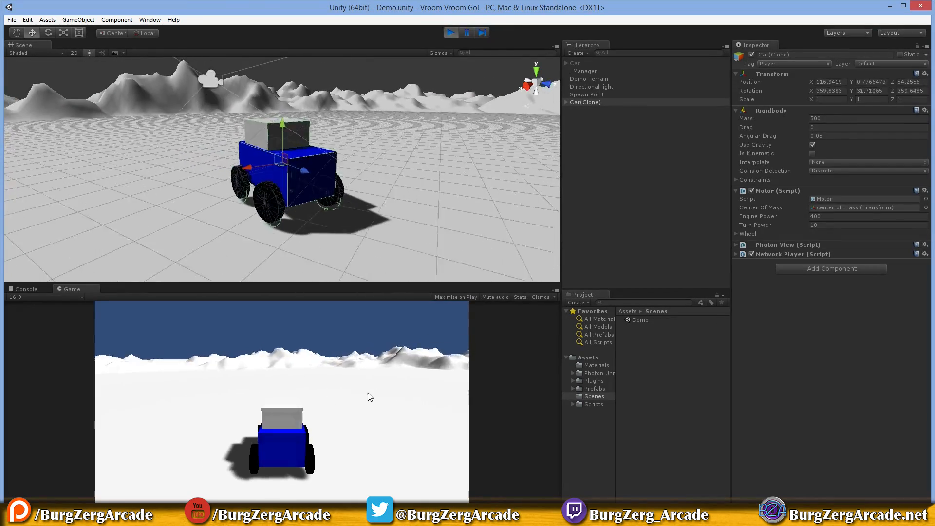
key("a")
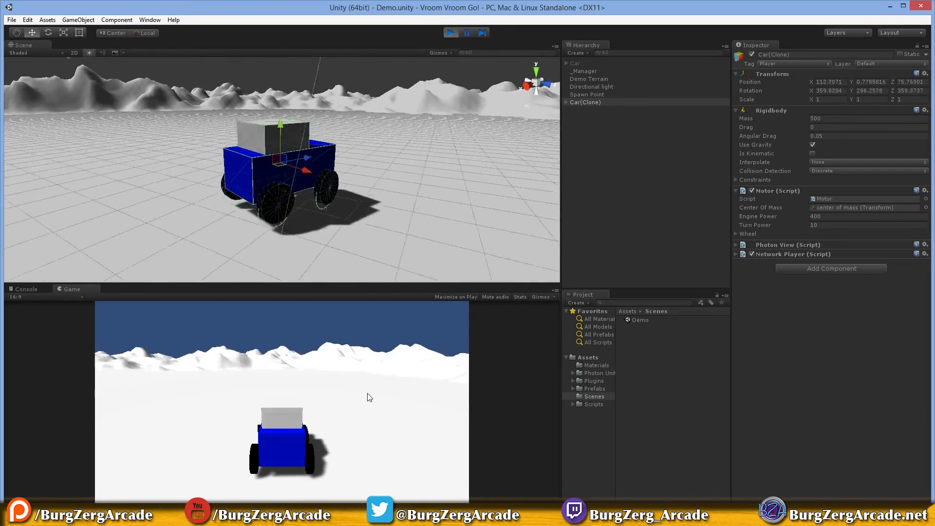
key("d")
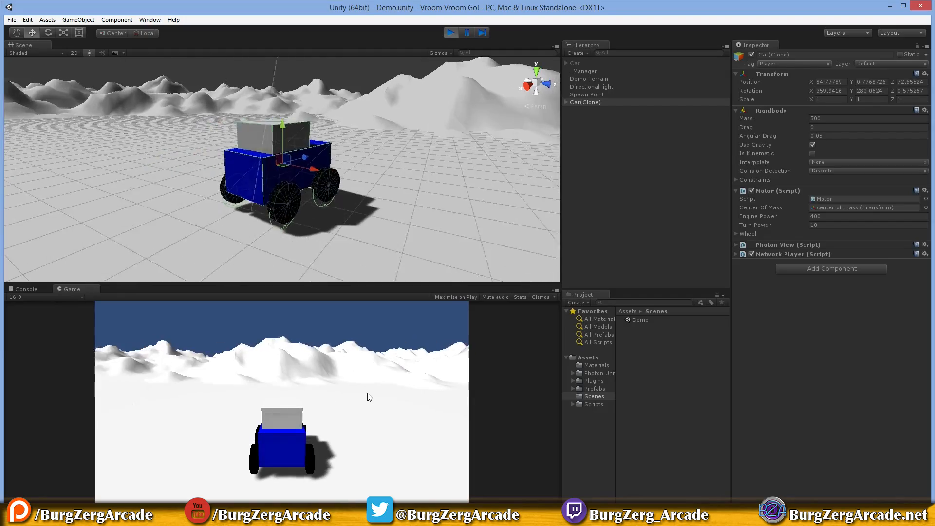
key("d")
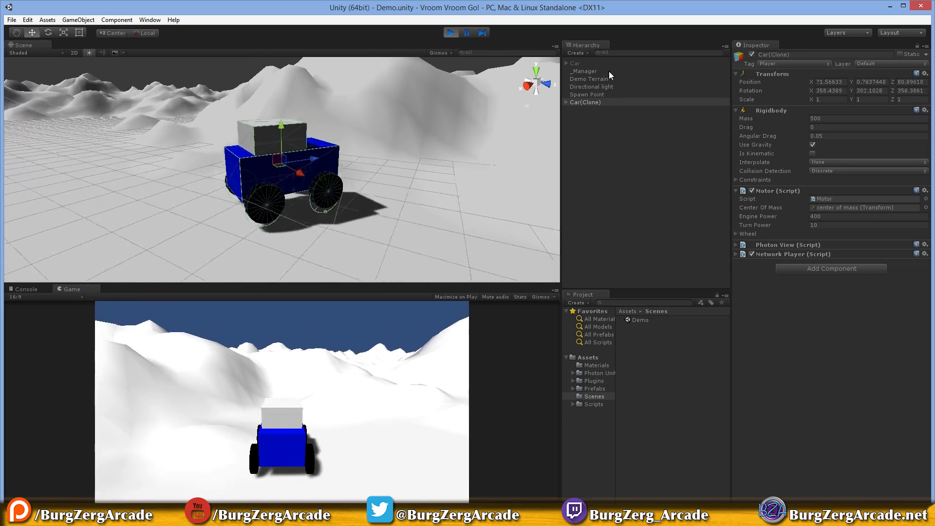
key("a")
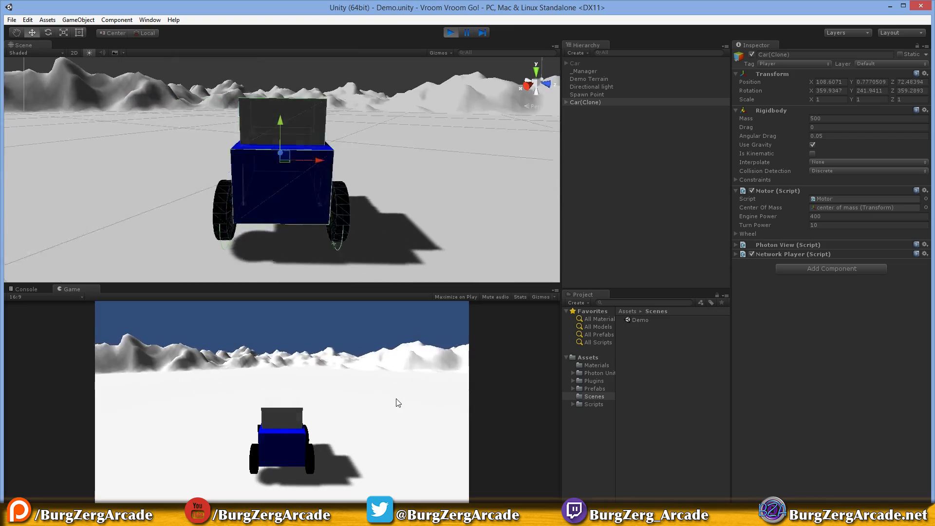
key("d")
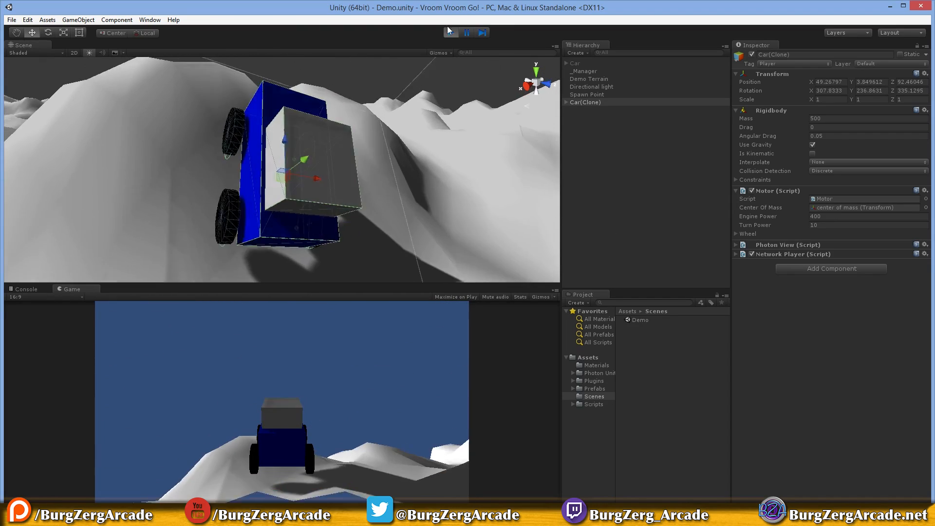
left_click(449, 30)
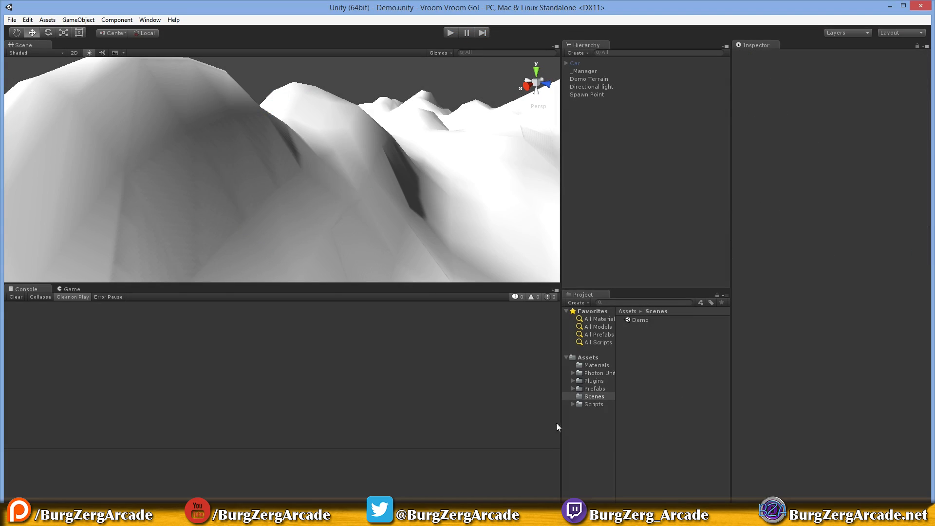
Open the NetworkPlayer and NetworkManager scripts from the Scripts/Network folder in the code editor.
left_click(573, 405)
left_click(589, 413)
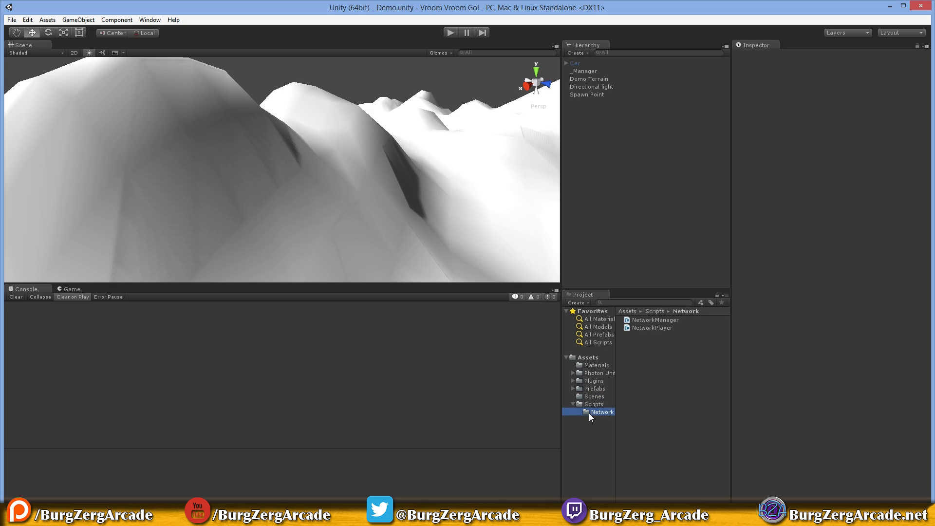
double_click(667, 328)
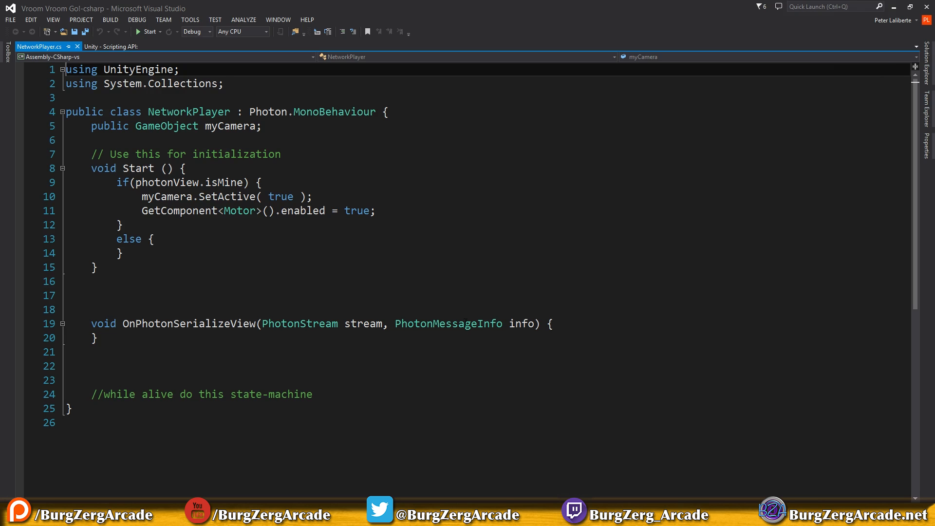
key("alt+Tab")
double_click(672, 320)
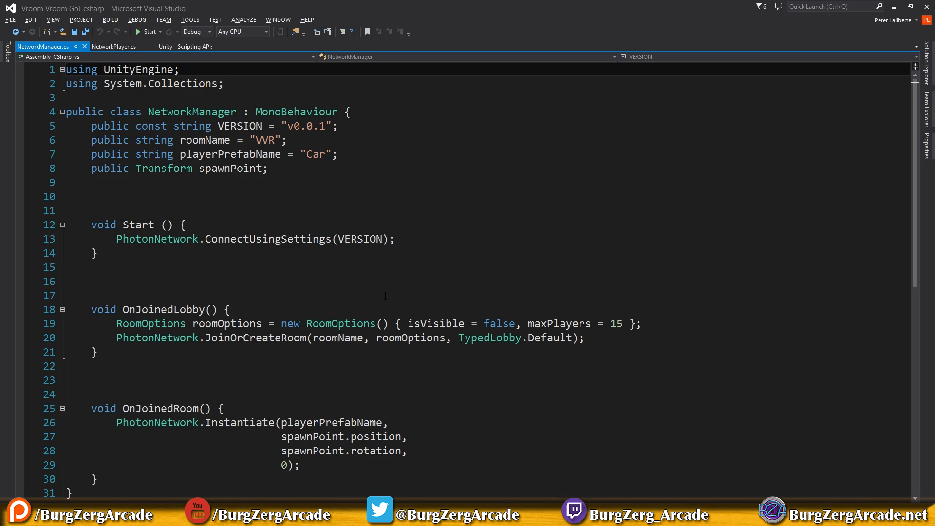
Review the photonView.isMine condition and its empty else block in the Start method of NetworkPlayer.
left_click(116, 46)
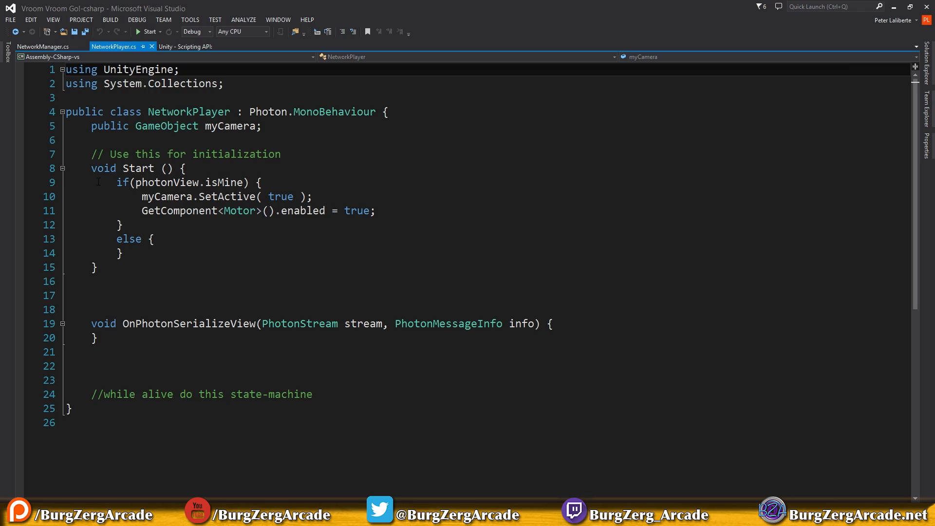
left_click_drag(99, 182, 123, 253)
left_click(362, 255)
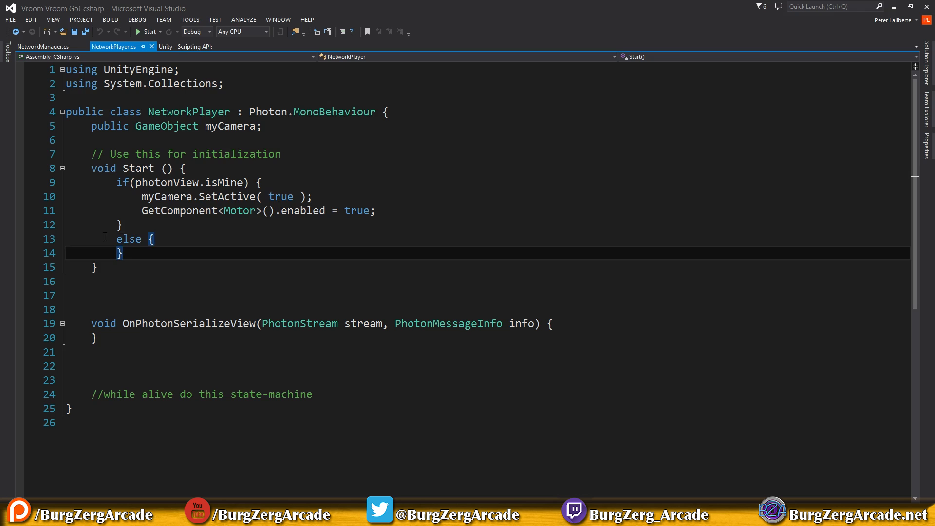
left_click_drag(91, 239, 184, 254)
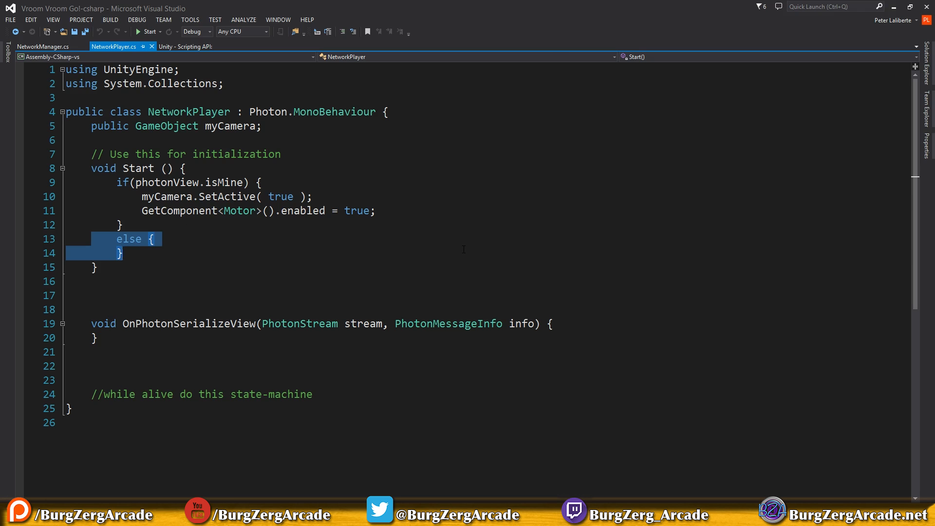
Back in Unity, activate the Car object, disable Use Gravity on its Rigidbody and apply the changes to its prefab.
key("alt+Tab")
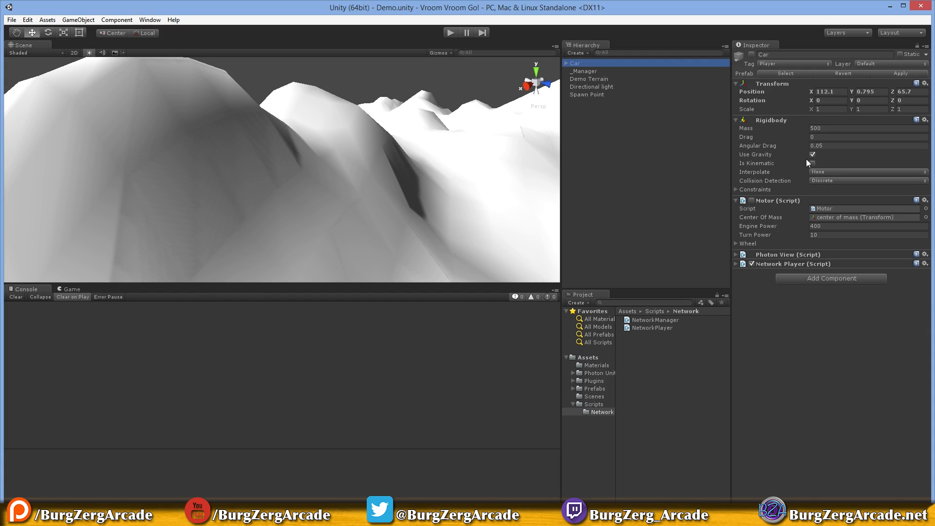
left_click(752, 55)
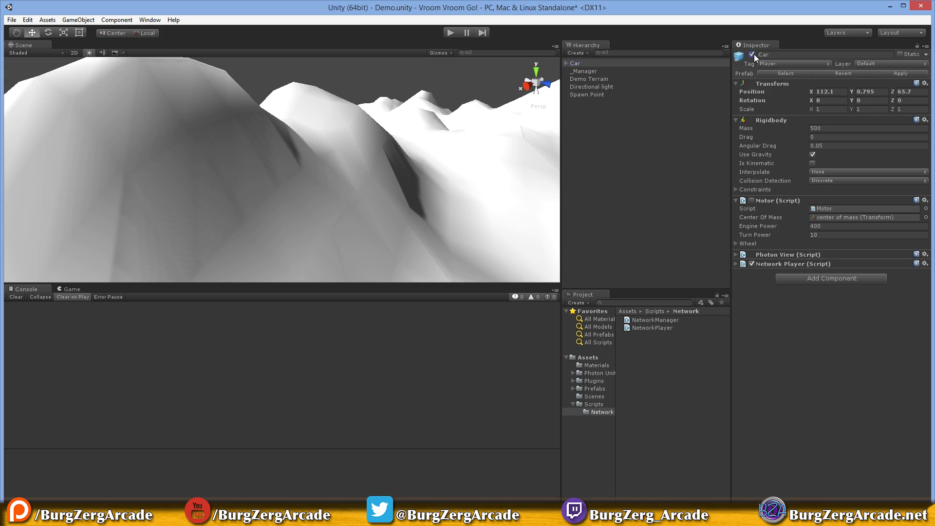
left_click(812, 155)
left_click(909, 73)
left_click(896, 71)
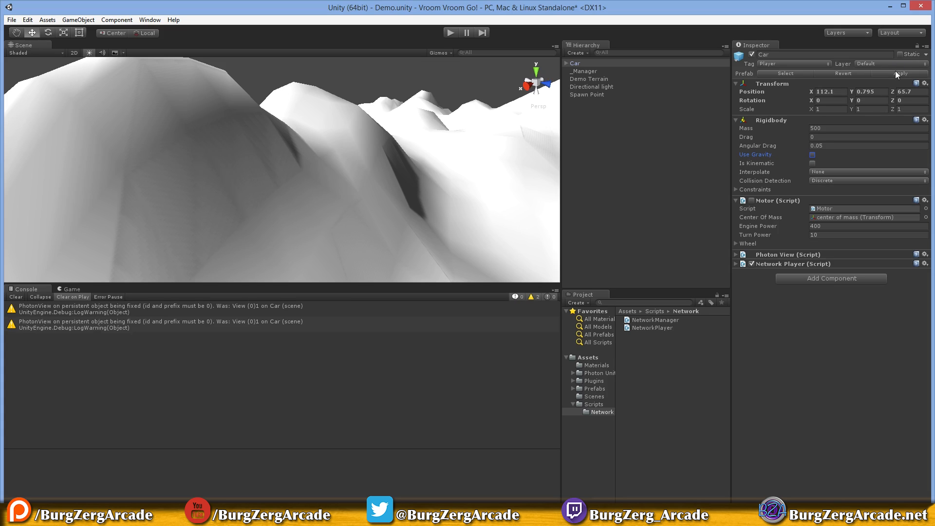
Switch to Visual Studio, add GetComponent<Rigidbody>().useGravity = true; below the Motor line in the isMine block, and save the NetworkPlayer script.
key("alt")
key("alt+Tab")
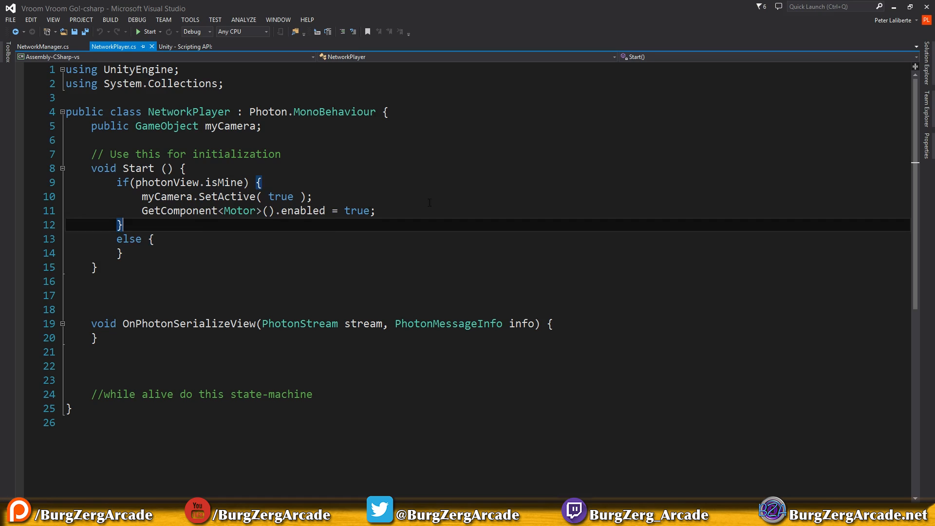
left_click(424, 208)
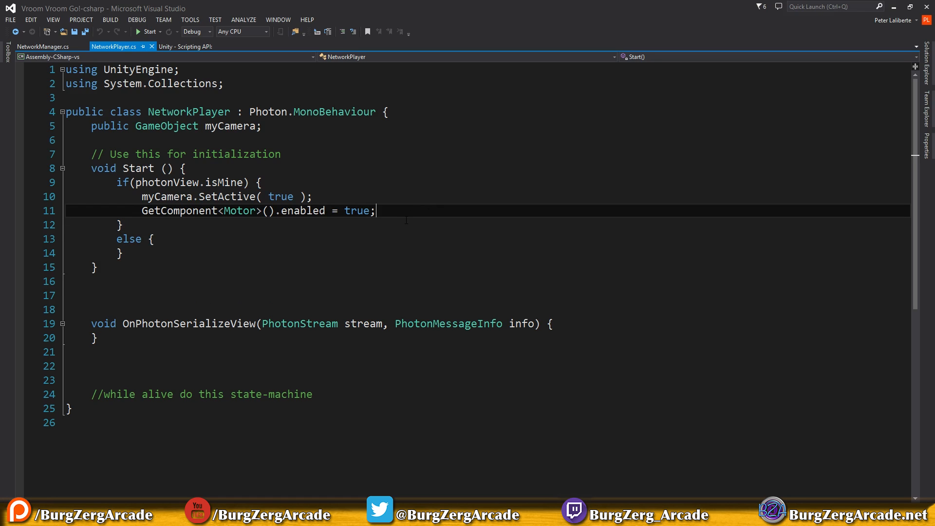
key("Return")
type("GetC")
key("Tab")
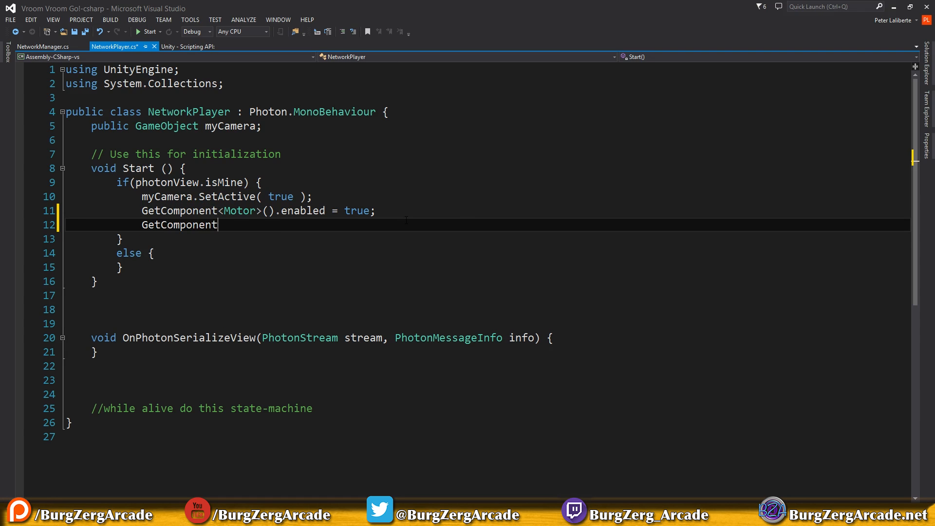
type("<R")
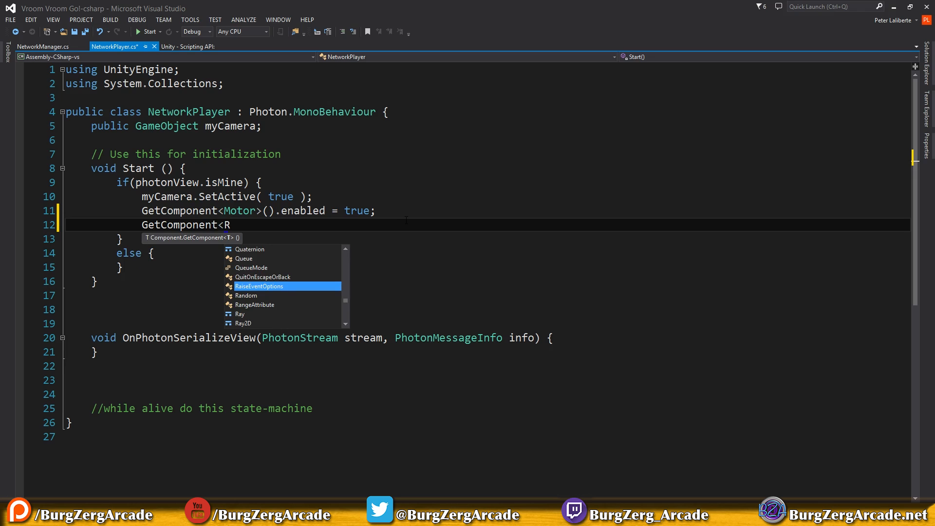
type("igidbody>()")
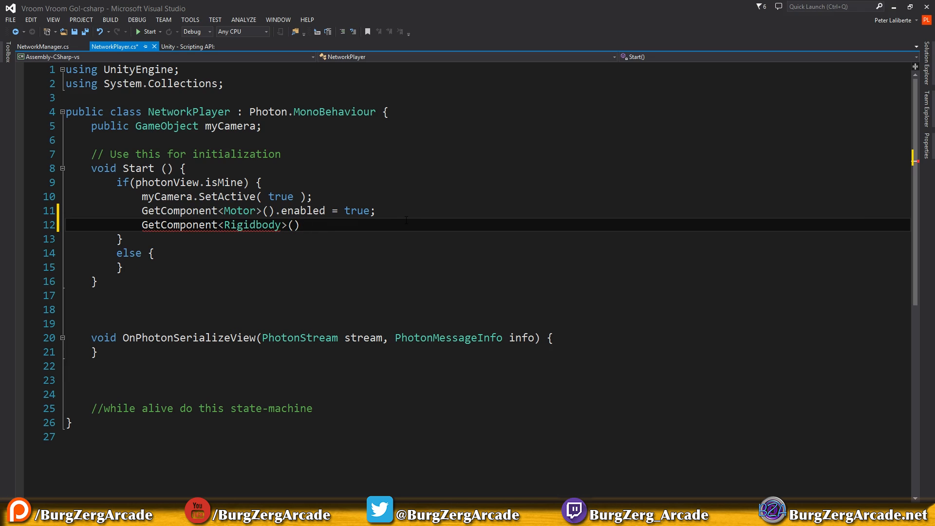
type(".e")
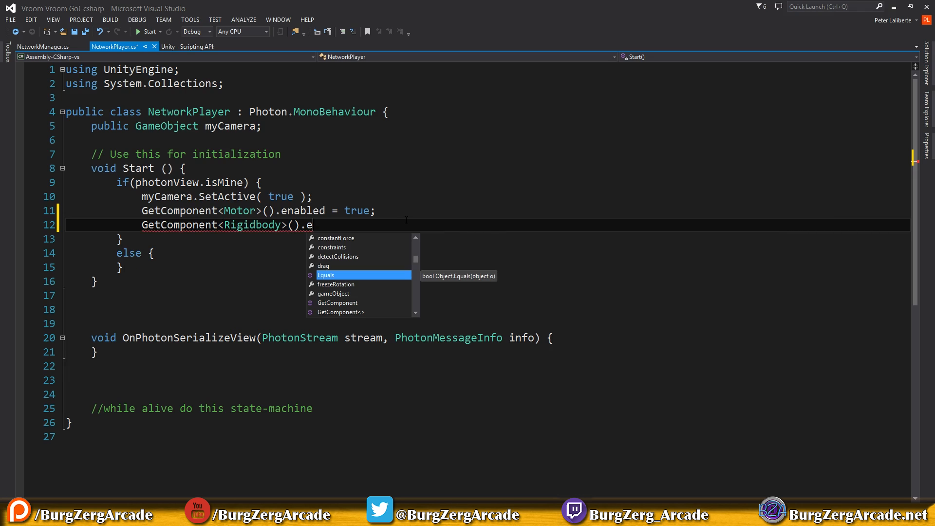
key("BackSpace")
type("gr = true;")
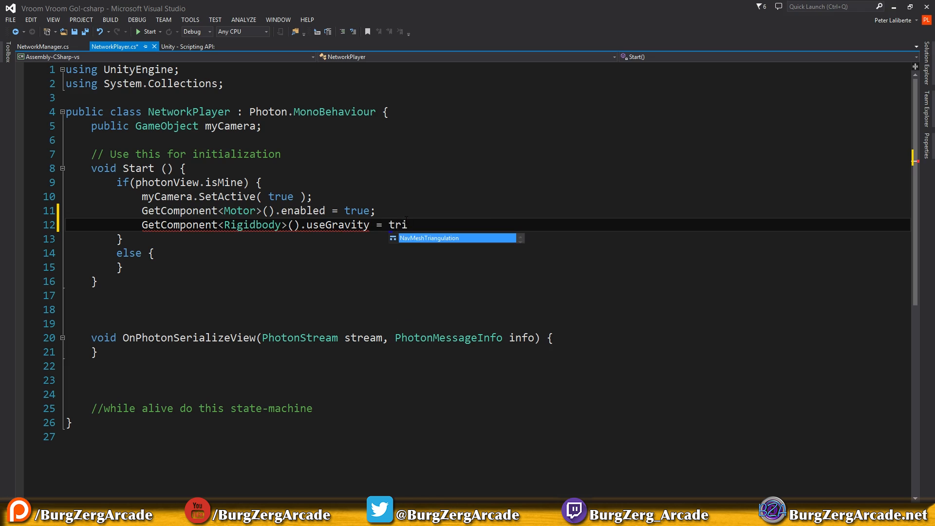
key("super")
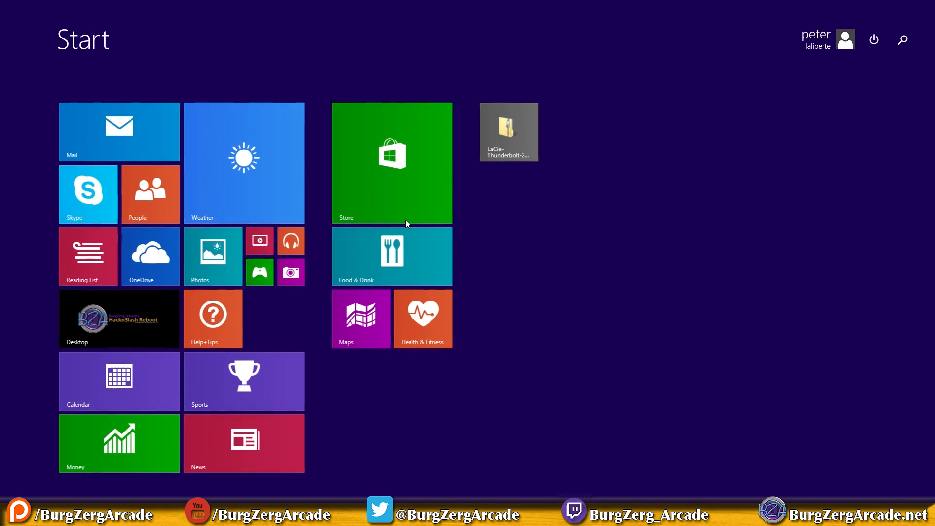
left_click(135, 329)
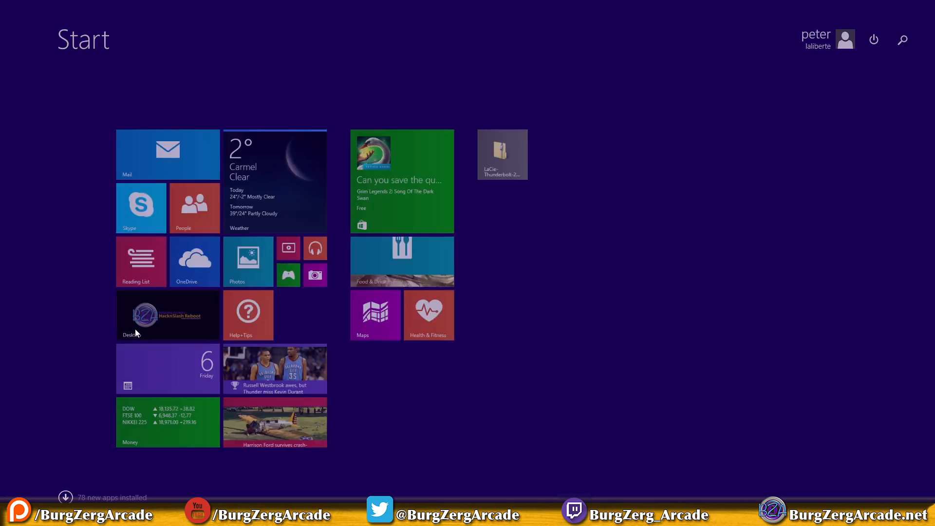
left_click(414, 267)
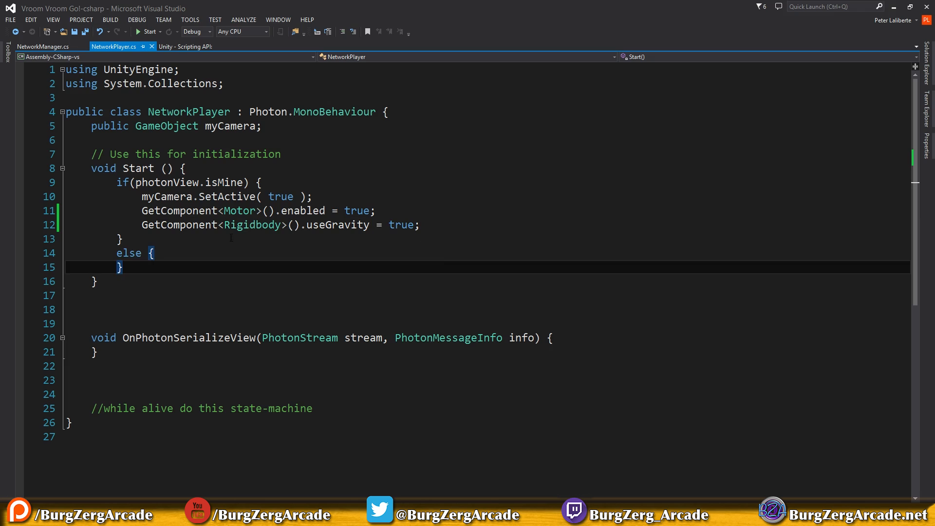
left_click_drag(142, 225, 484, 215)
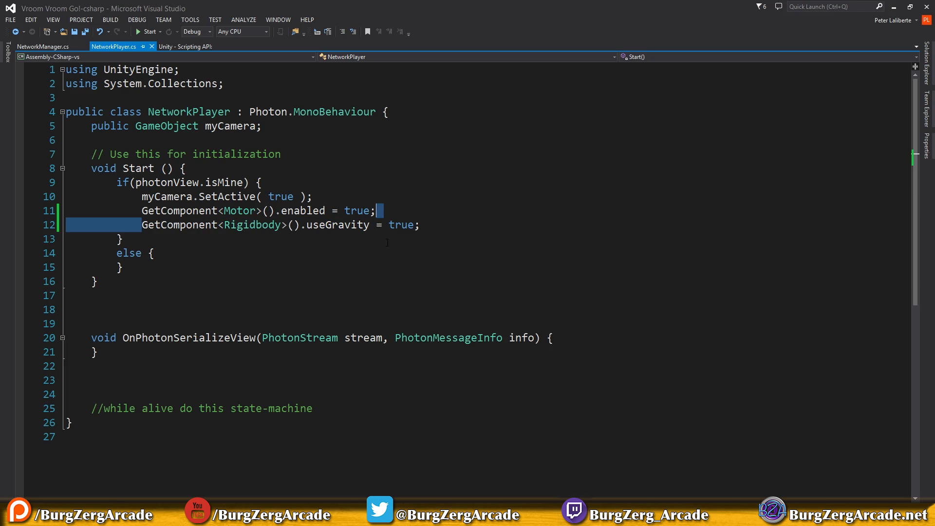
left_click_drag(176, 226, 332, 224)
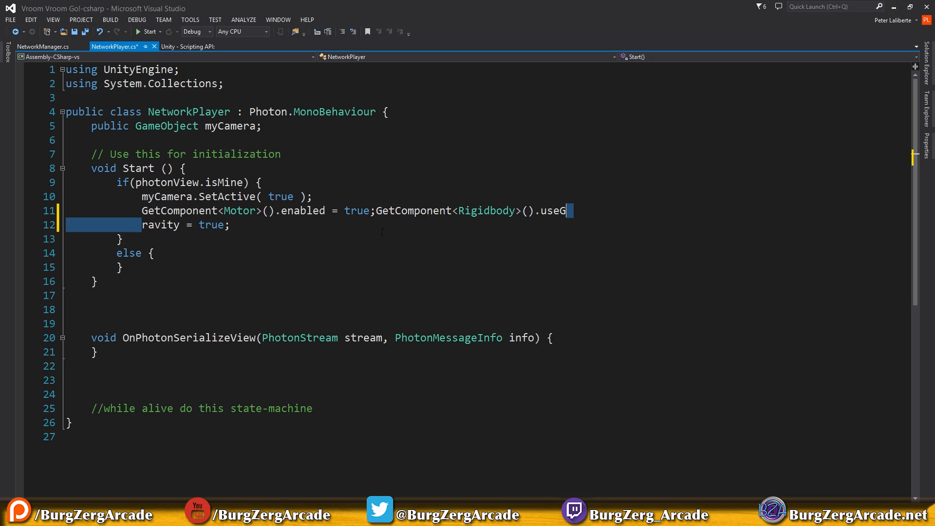
key("ctrl+z")
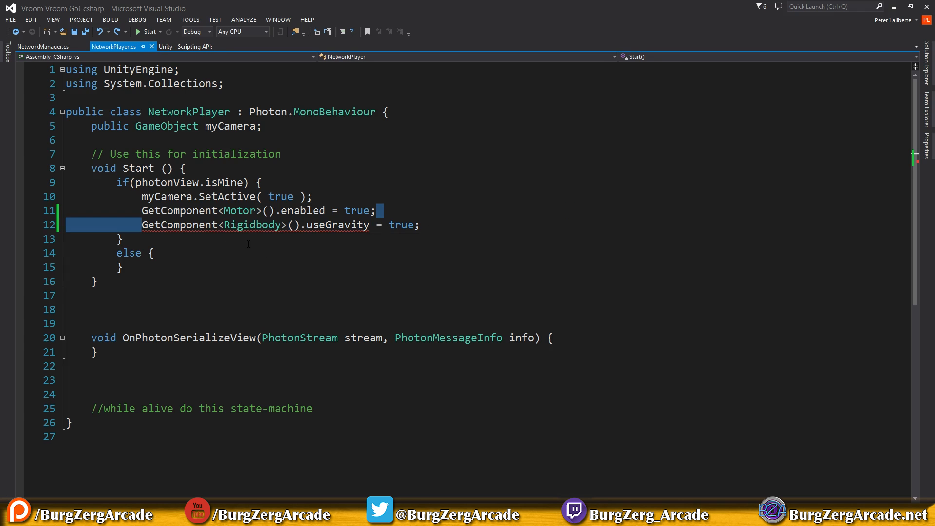
left_click(249, 244)
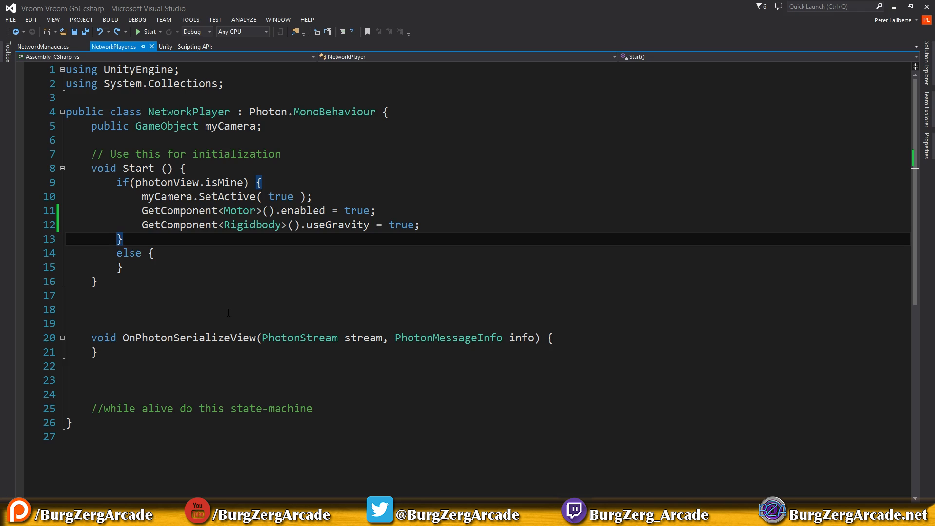
left_click(126, 210)
left_click_drag(136, 225, 458, 226)
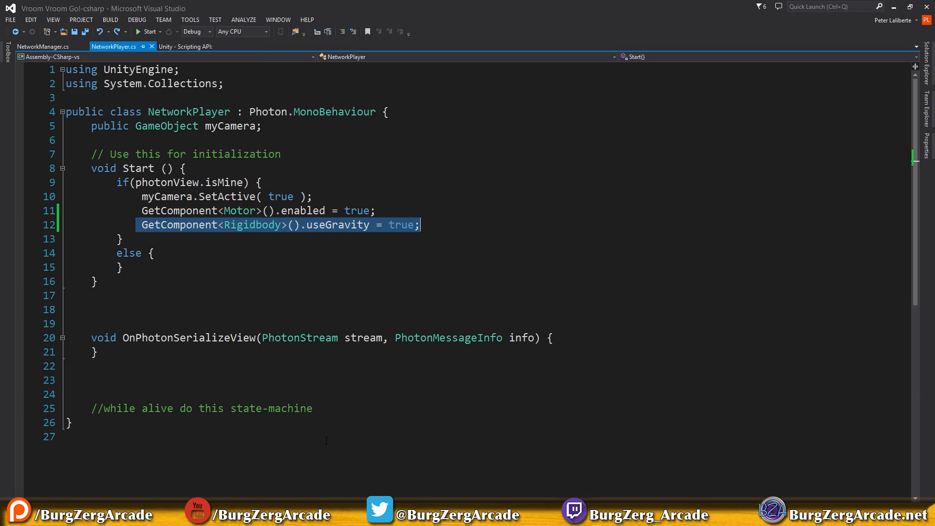
Return to Unity and examine the components on the Car's window, body, center of mass, front axel and rear axel.
key("alt+Tab")
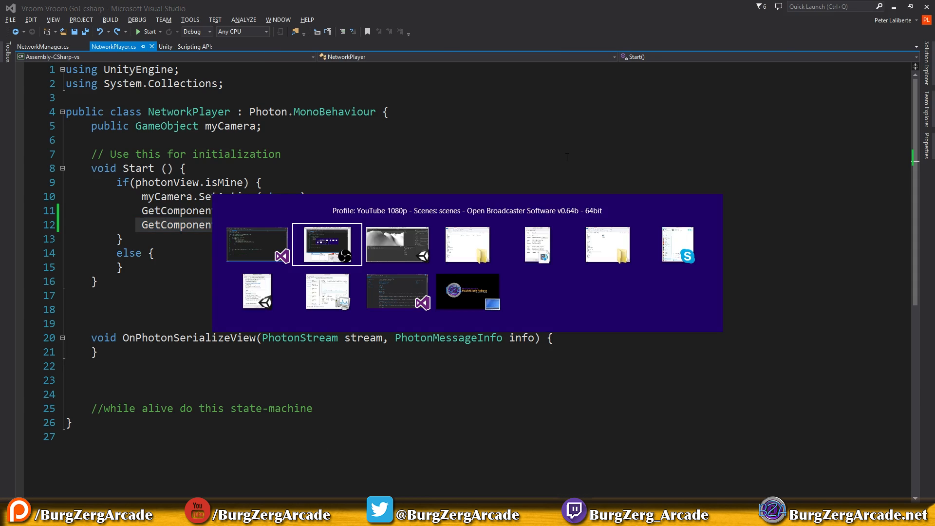
key("alt+Tab")
left_click(566, 63)
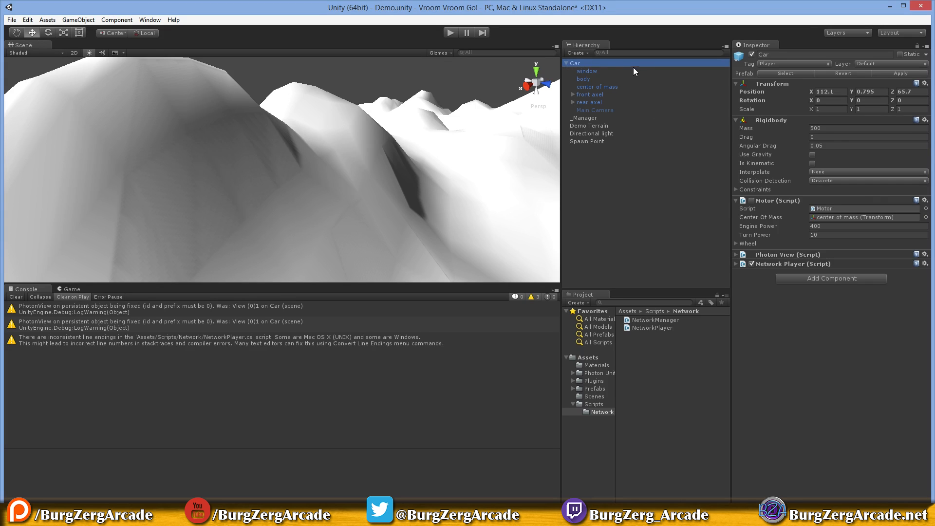
left_click(610, 71)
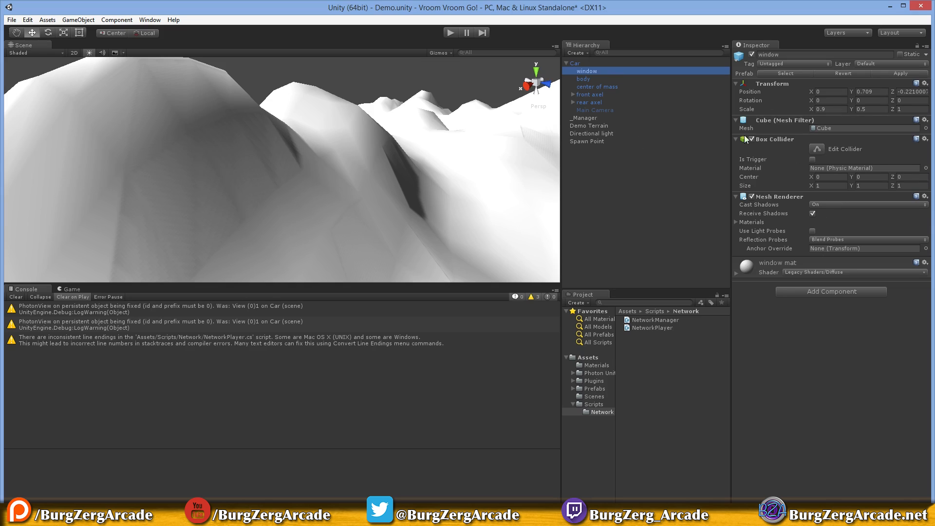
left_click(627, 78)
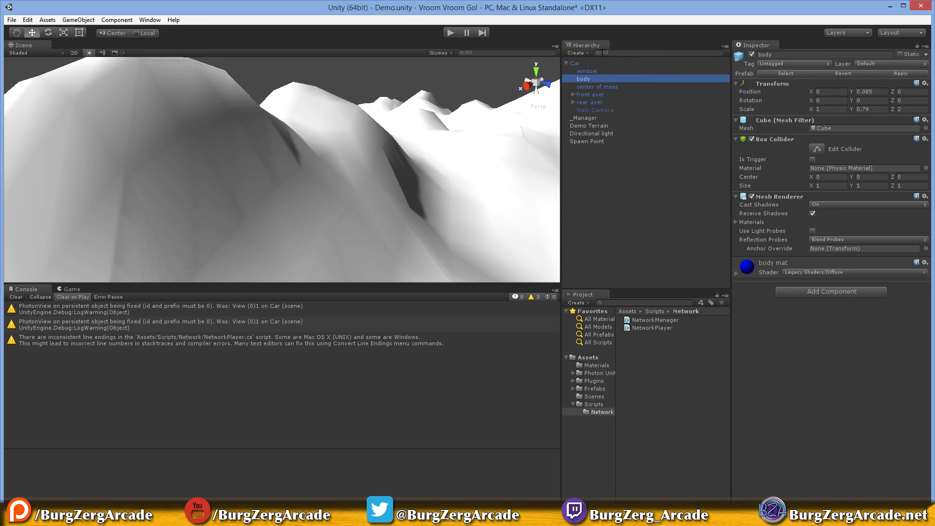
left_click(612, 87)
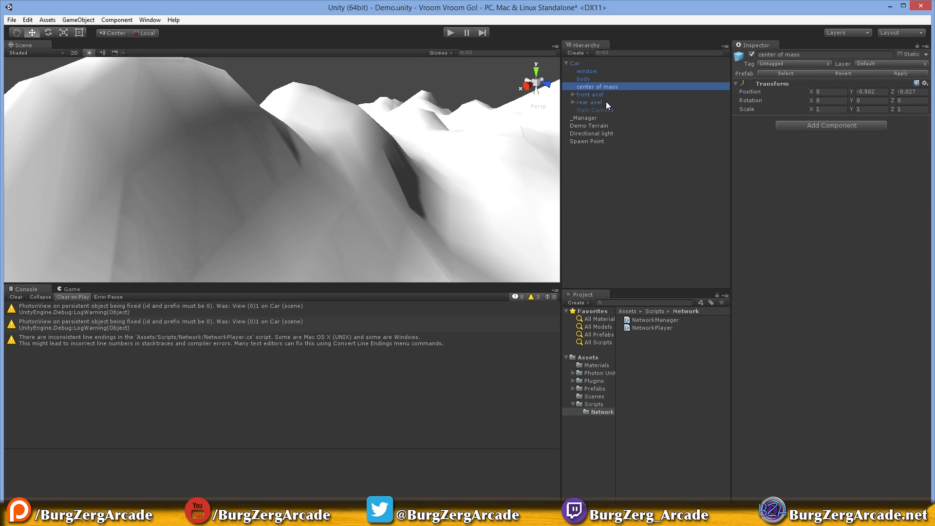
left_click(598, 96)
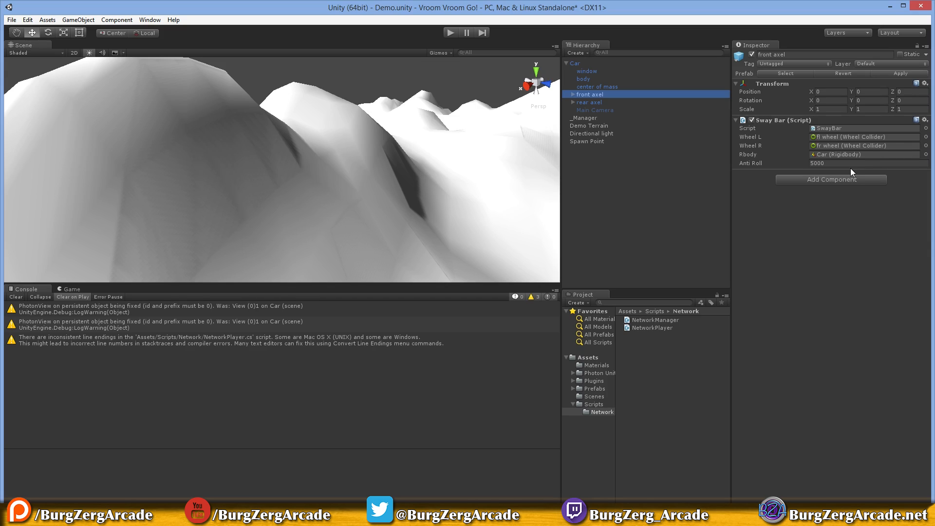
left_click(589, 103)
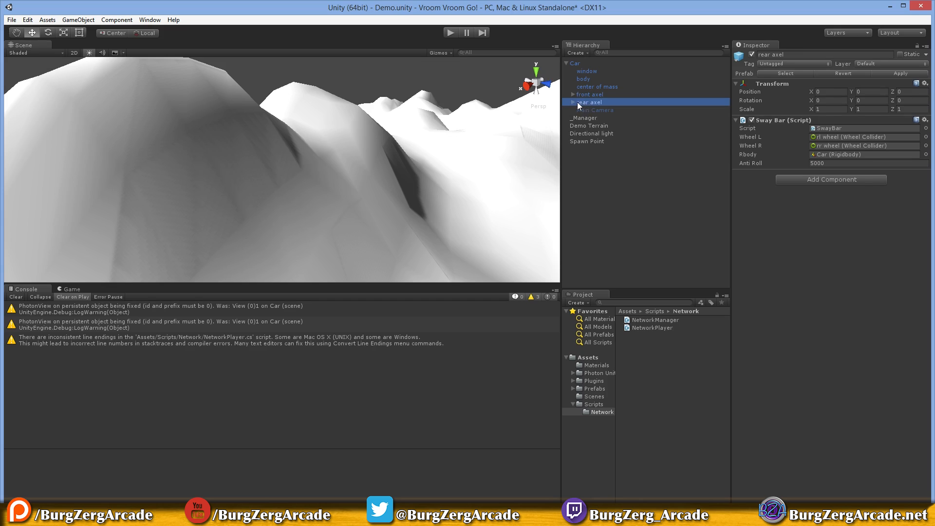
Examine the Wheel Collider and Wheel script settings on fl wheel and fr wheel under the front axel.
left_click(573, 95)
left_click(606, 108)
left_click(604, 103)
left_click(589, 93)
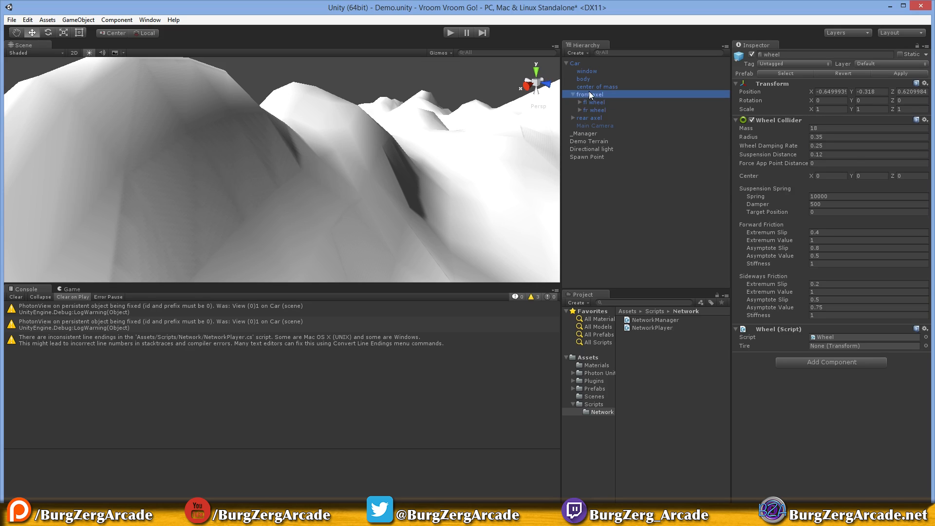
left_click(584, 100)
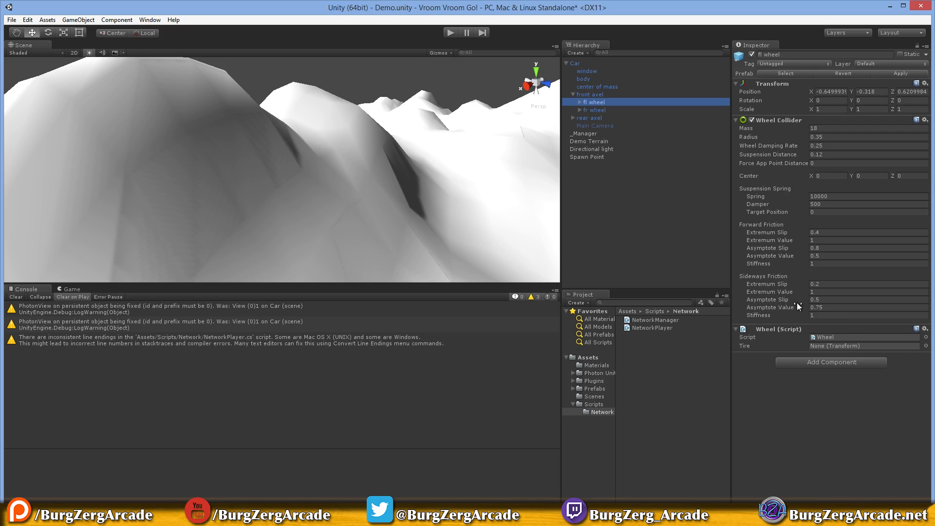
left_click(580, 110)
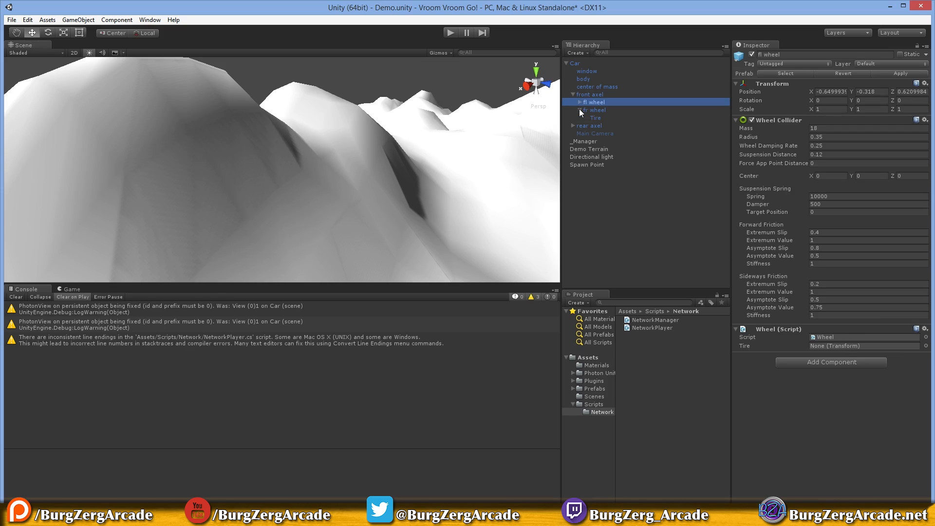
left_click(600, 110)
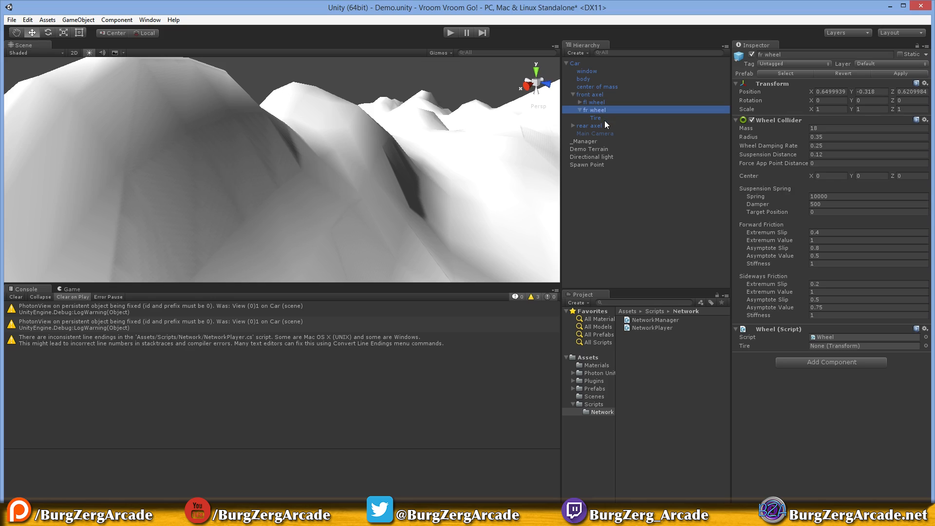
left_click(580, 109)
left_click(577, 101)
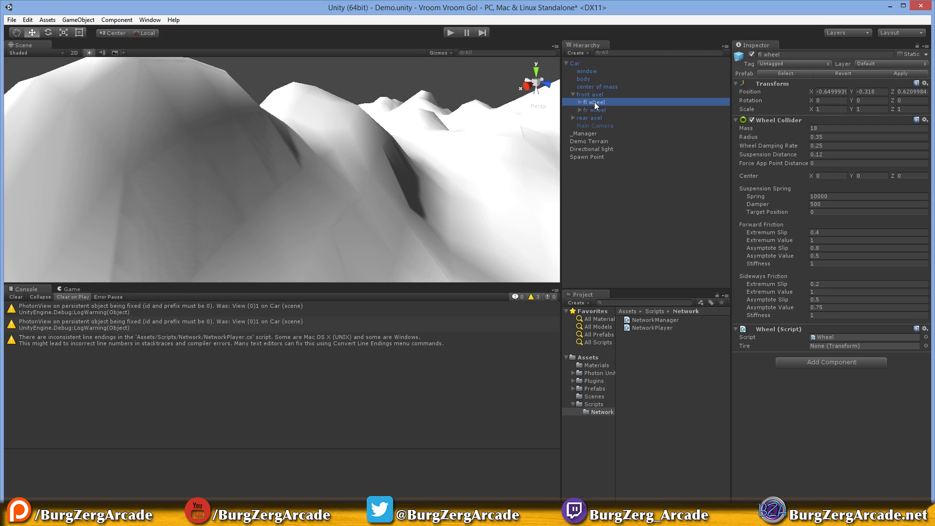
Inspect the components of the Tire under fl wheel, collapse the front axel hierarchy and select front axel.
left_click(579, 101)
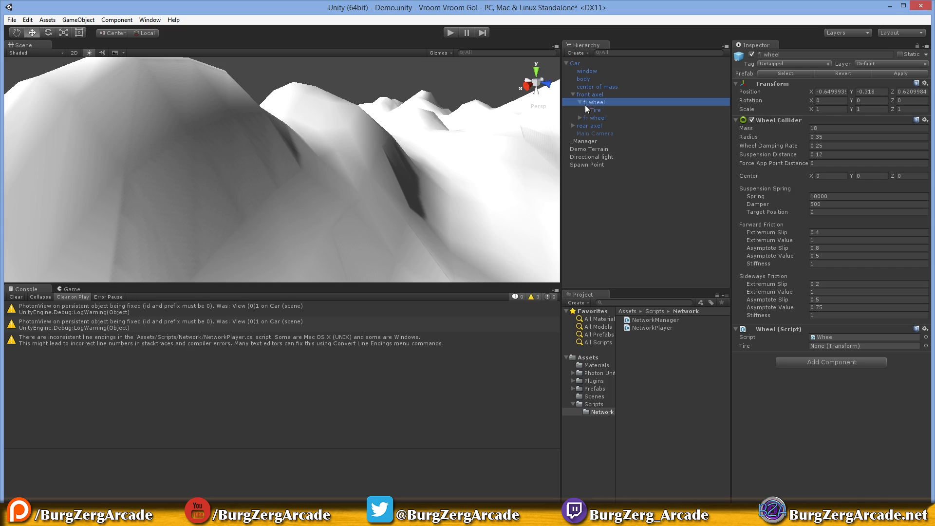
left_click(593, 111)
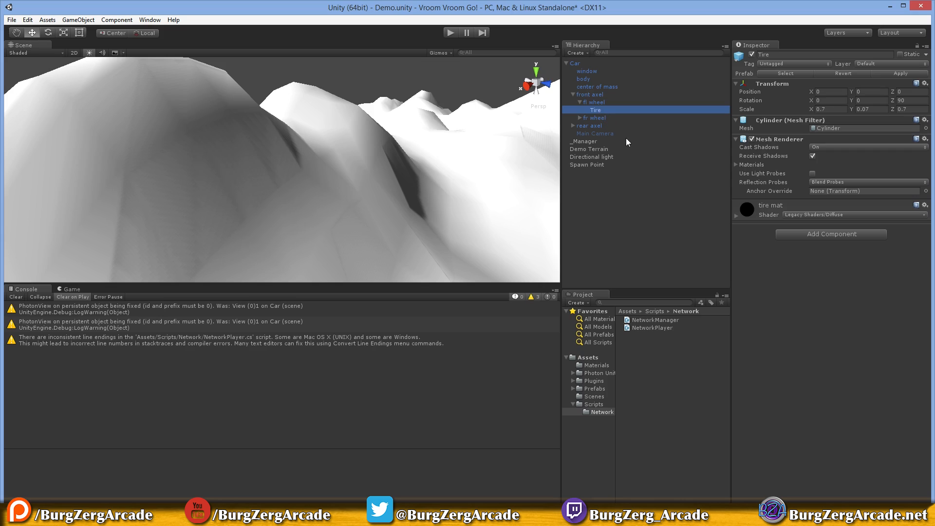
left_click(584, 101)
left_click(581, 101)
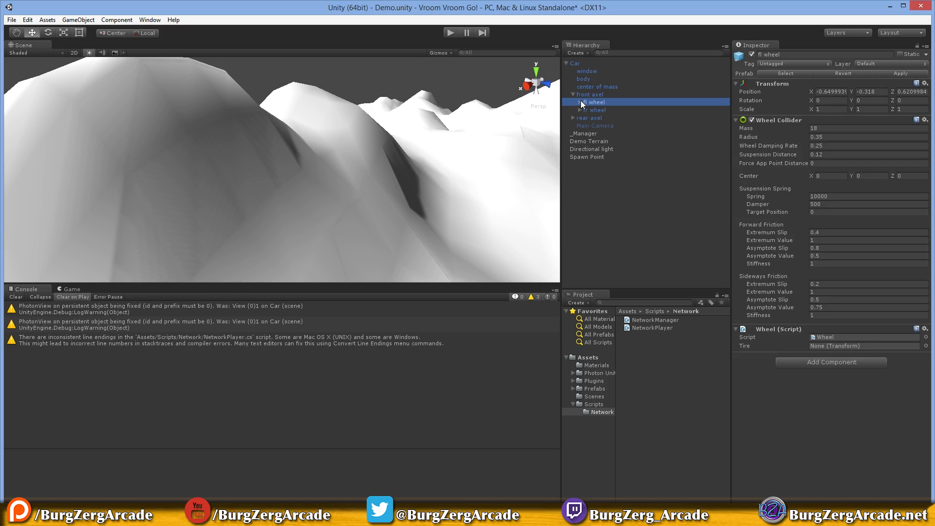
left_click(574, 95)
left_click(599, 95)
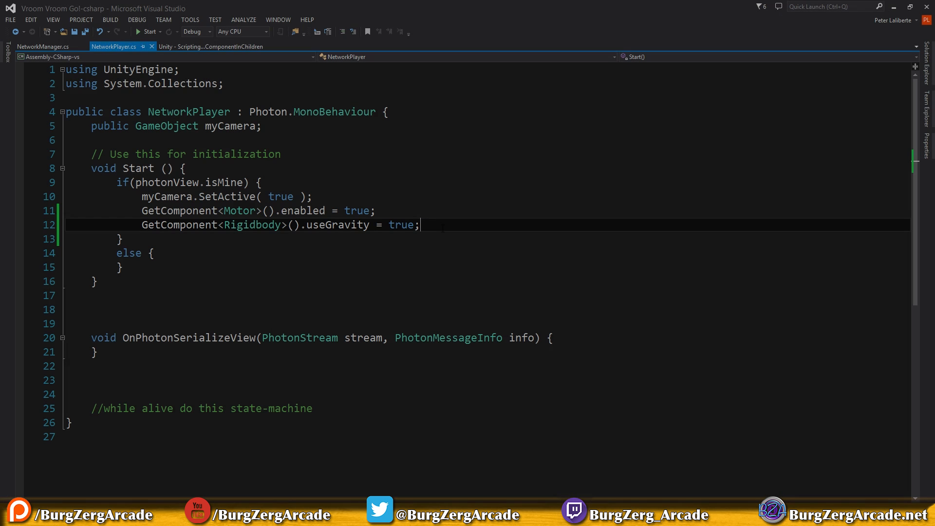
Below the useGravity line in the isMine block, declare SwayBar[] sb = GetComponentsInChildren<SwayBar>();.
key("Return")
key("Return")
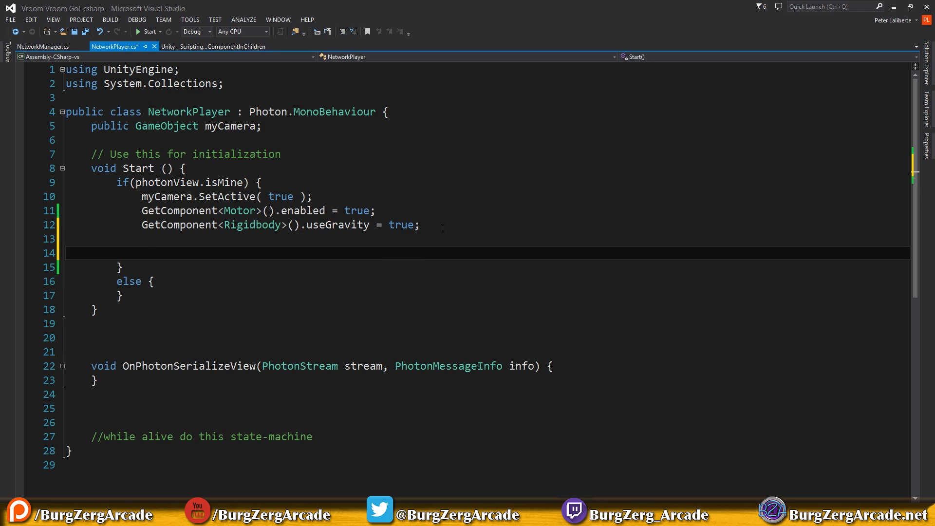
type("Swa")
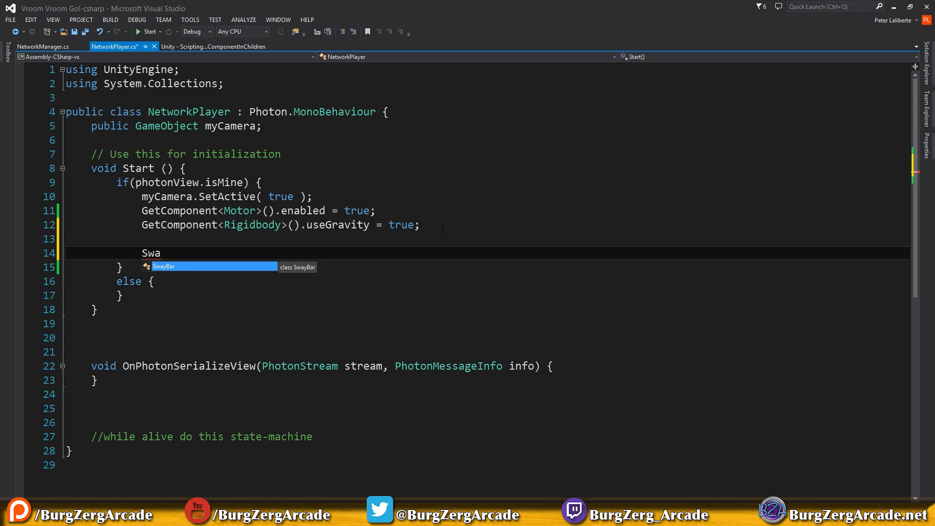
key("Tab")
type("[]")
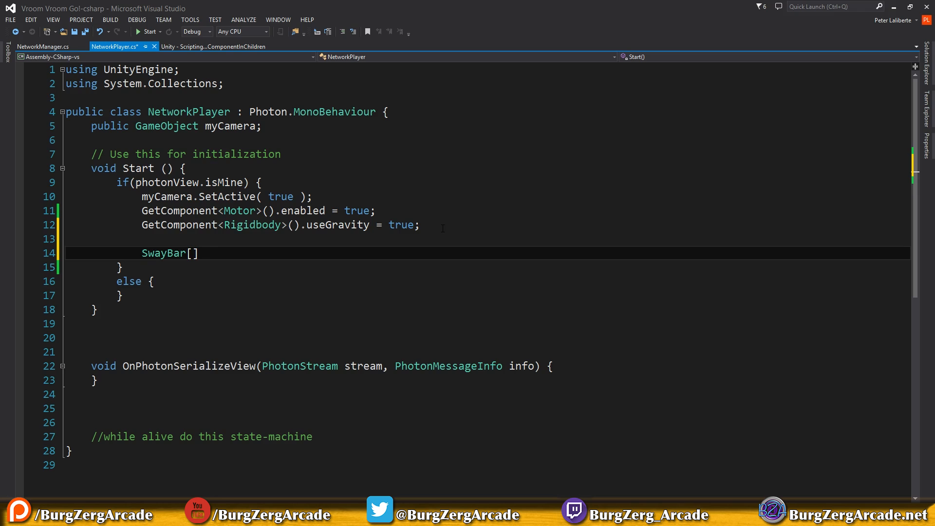
type(" sb = GetC")
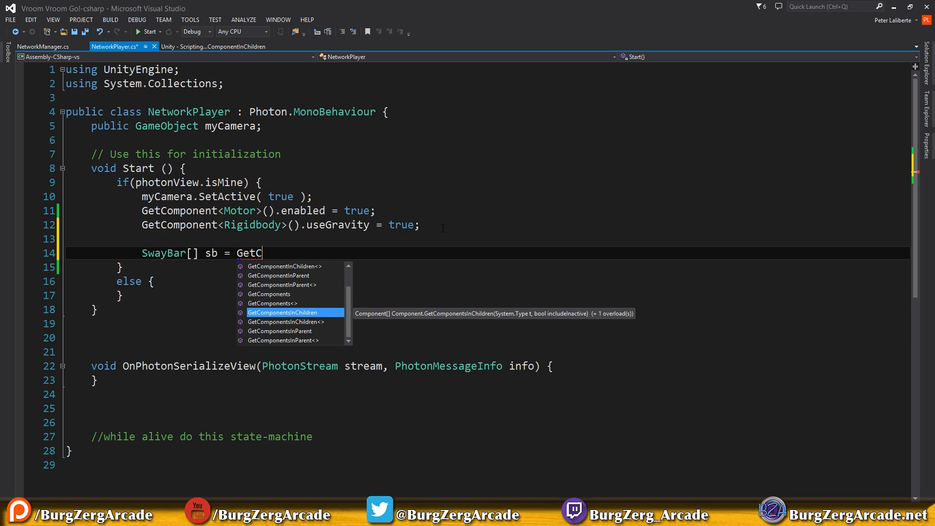
type("omponentsInChildren<Swa")
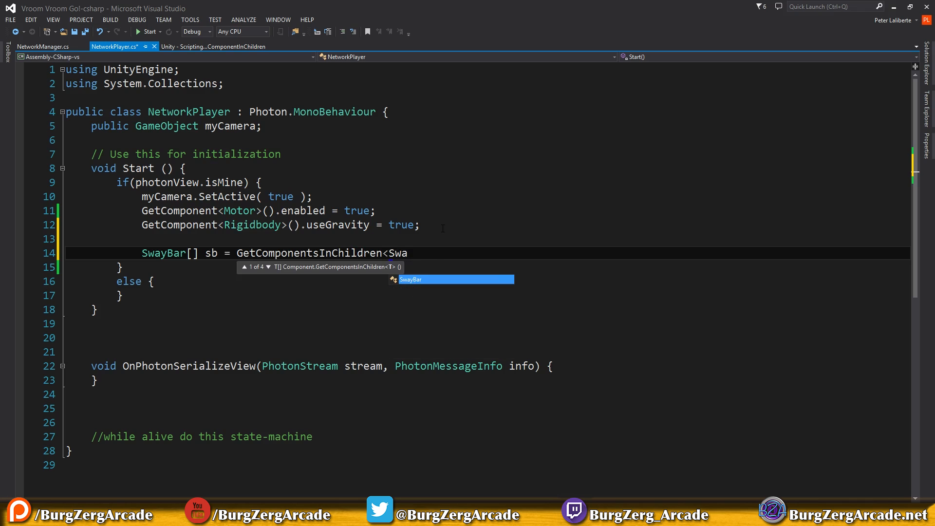
type("yBar>();")
key("Return")
key("Return")
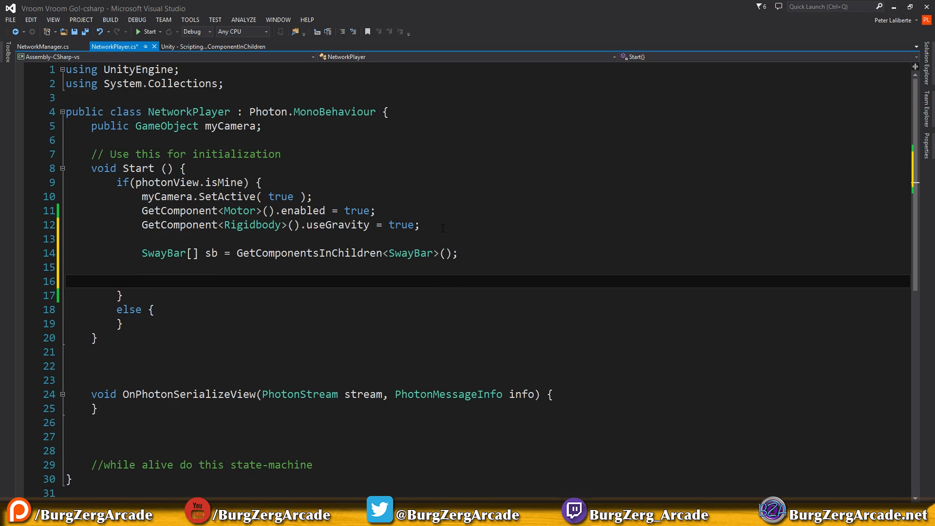
Directly below the sb array declaration, add the loop header foreach( SwayBar bar in sb ).
key("Up")
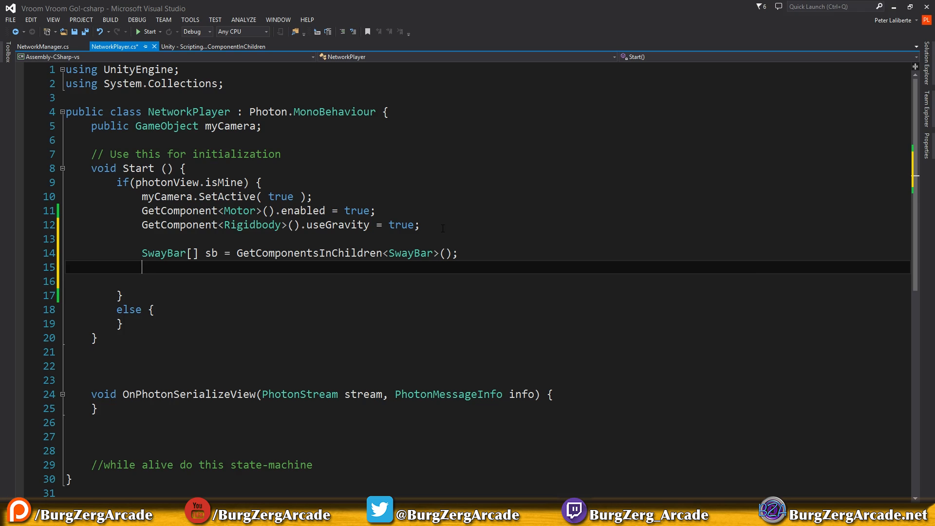
type("for")
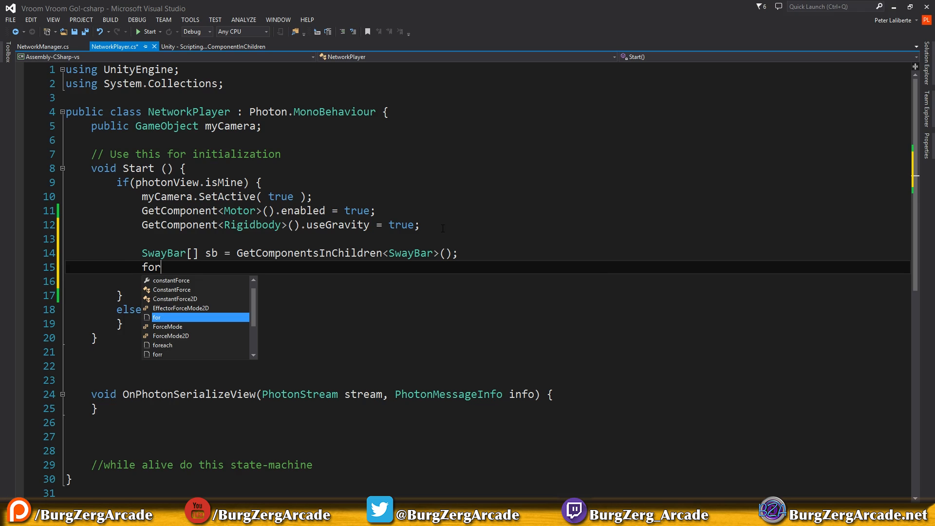
type("ea")
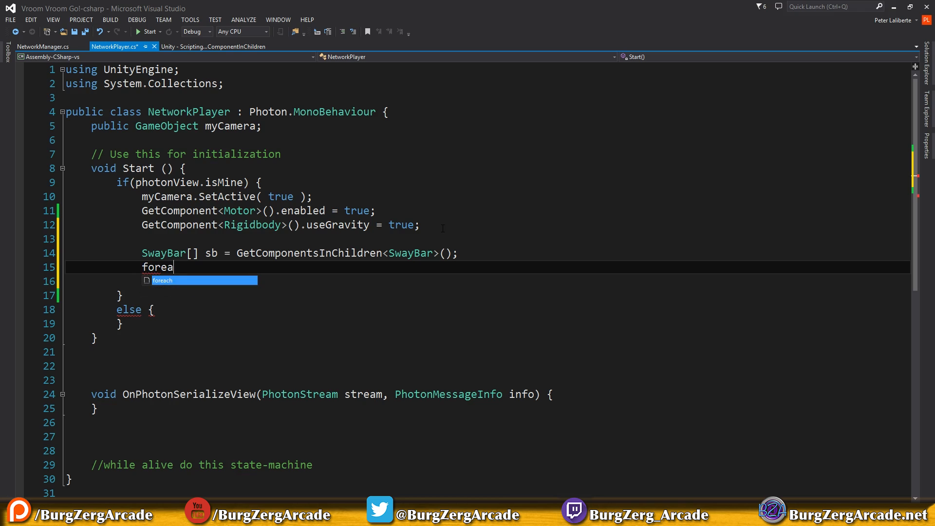
key("Tab")
type("(")
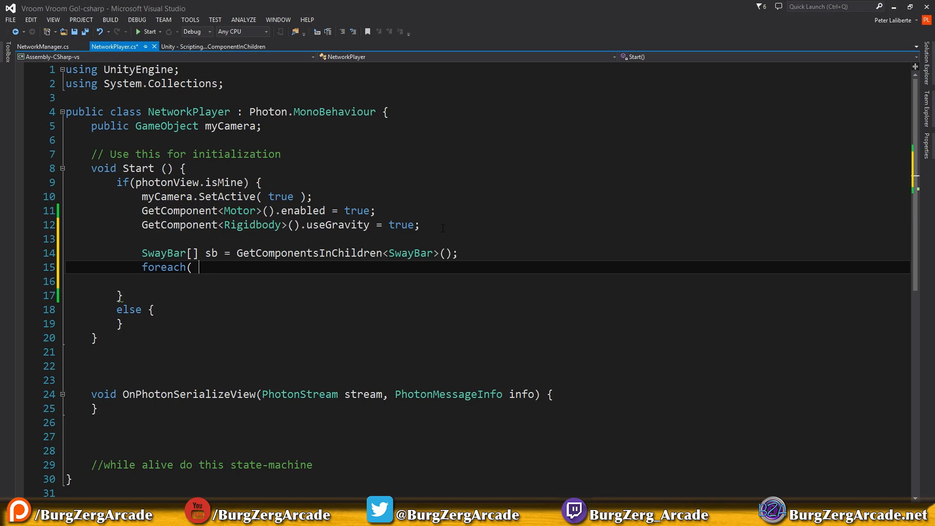
type("Swa")
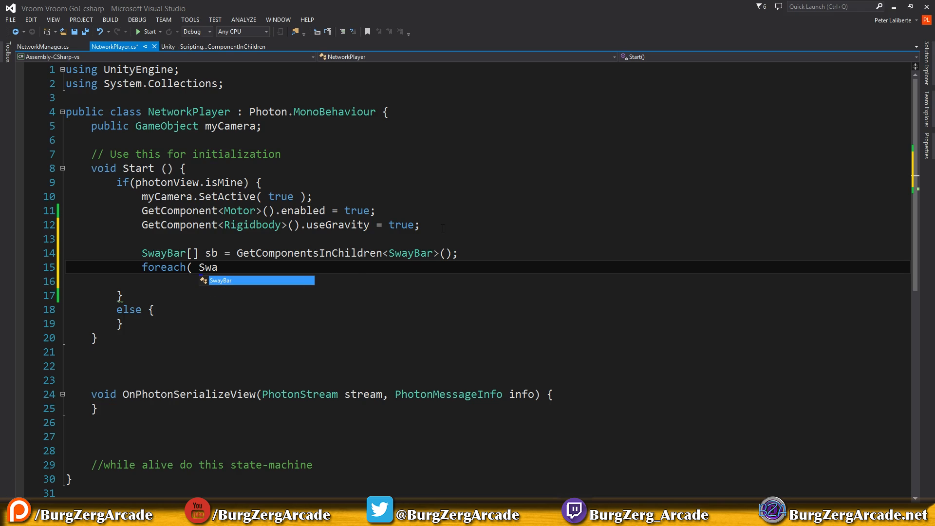
key("Tab")
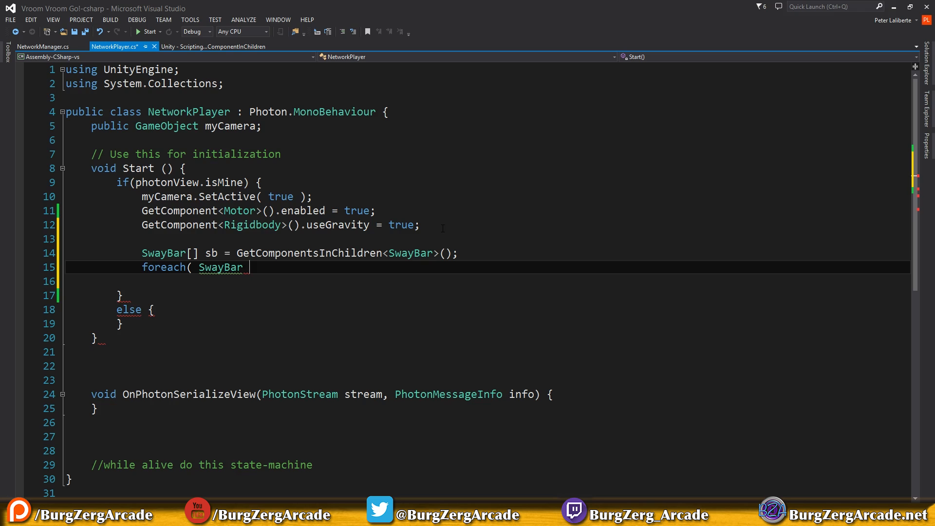
type("bar in sb")
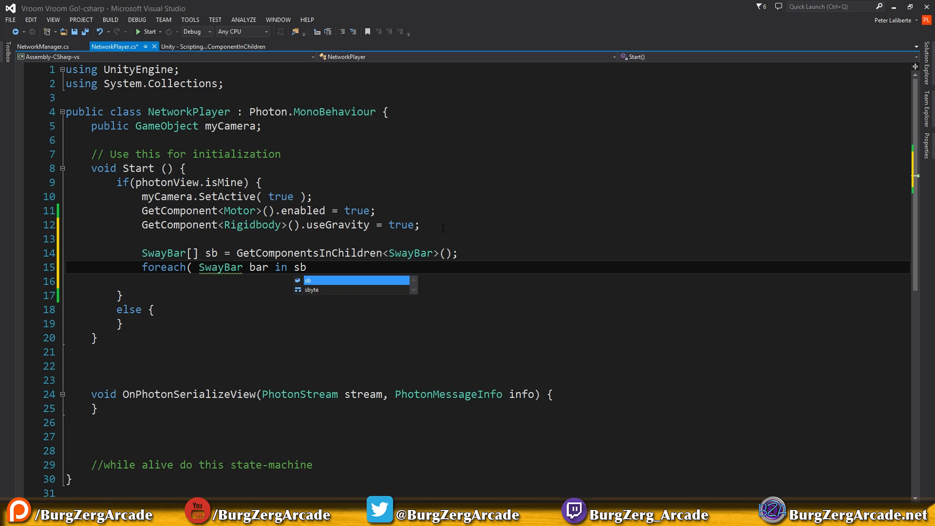
type(" )")
key("Return")
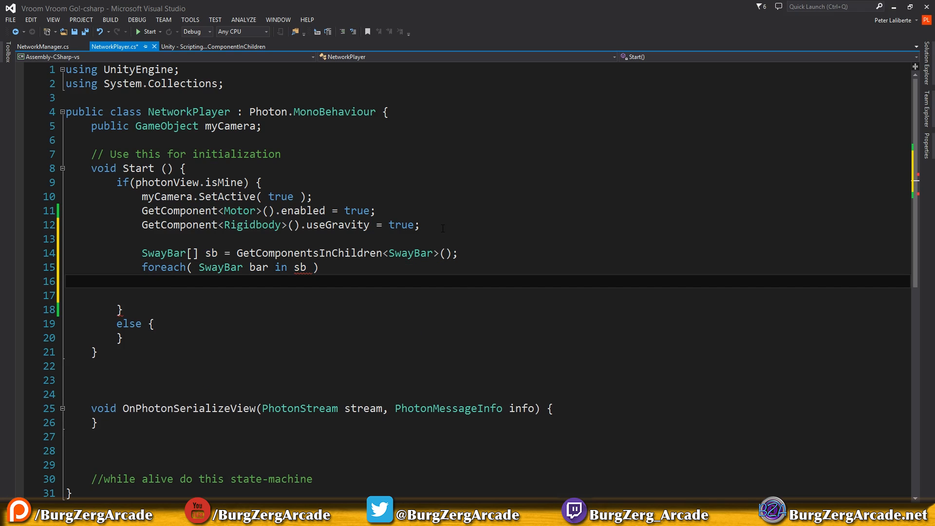
Add bar.enabled = false; as the body of the foreach loop and save the NetworkPlayer script.
type("bar")
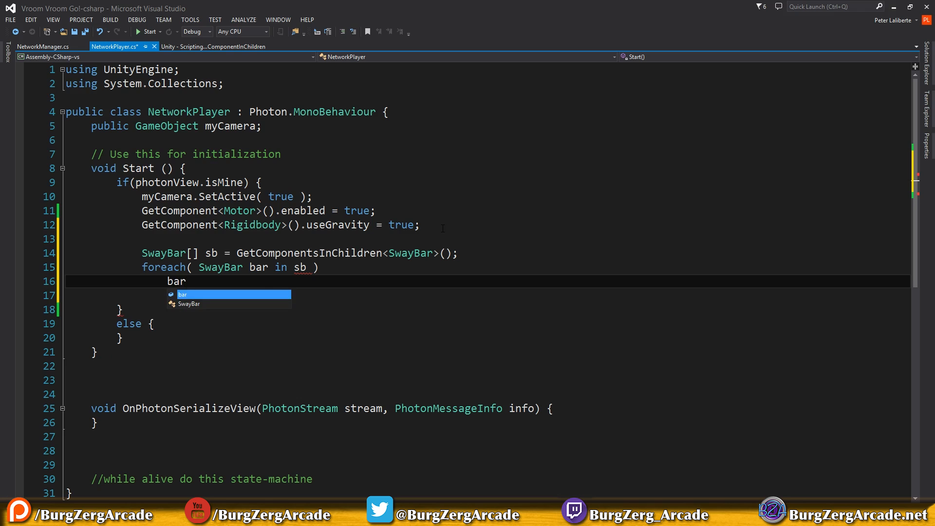
type(".enabled")
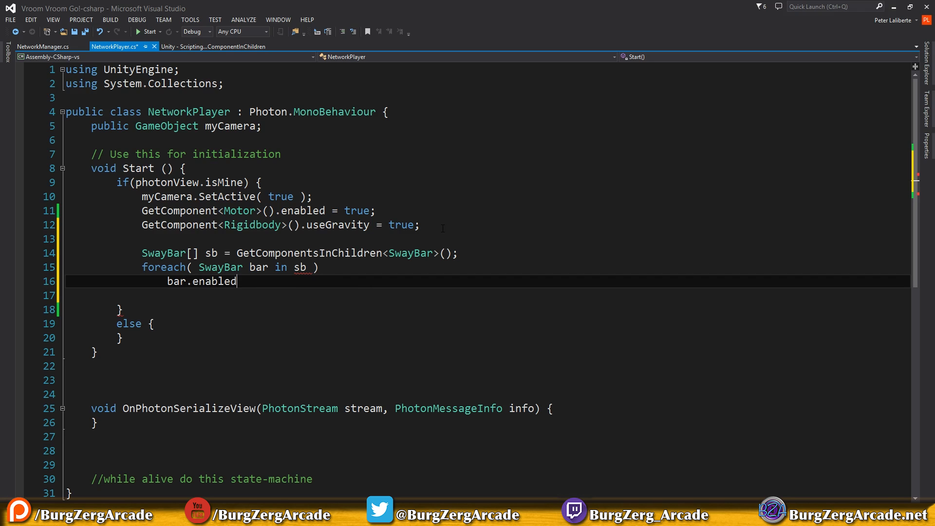
type(" = false;")
key("ctrl+s")
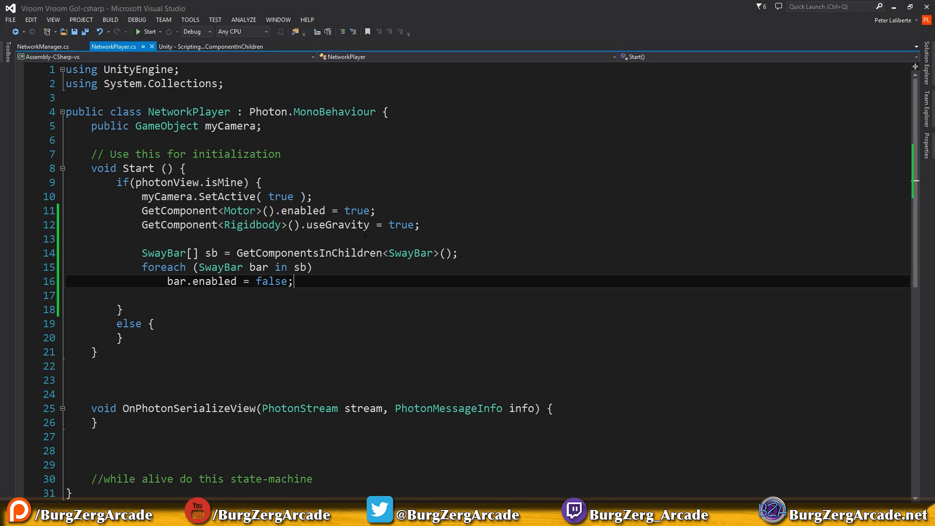
Switch to Unity and disable the Sway Bar script on the Car's front axel and rear axel.
key("alt+Tab")
left_click(596, 64)
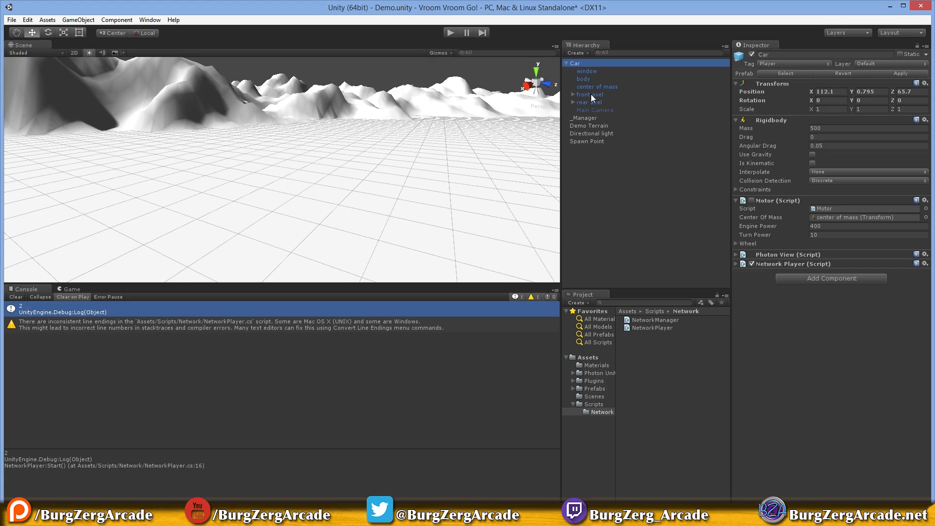
left_click(610, 95)
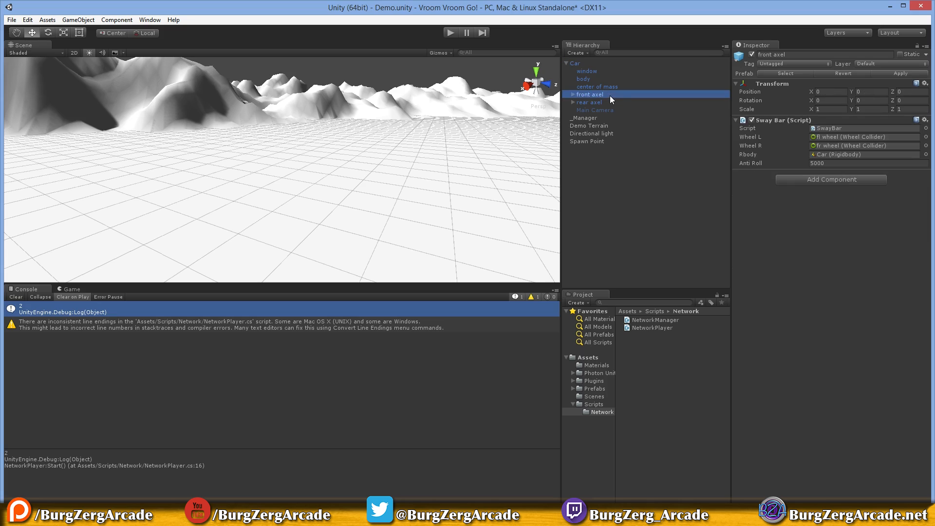
left_click(752, 120)
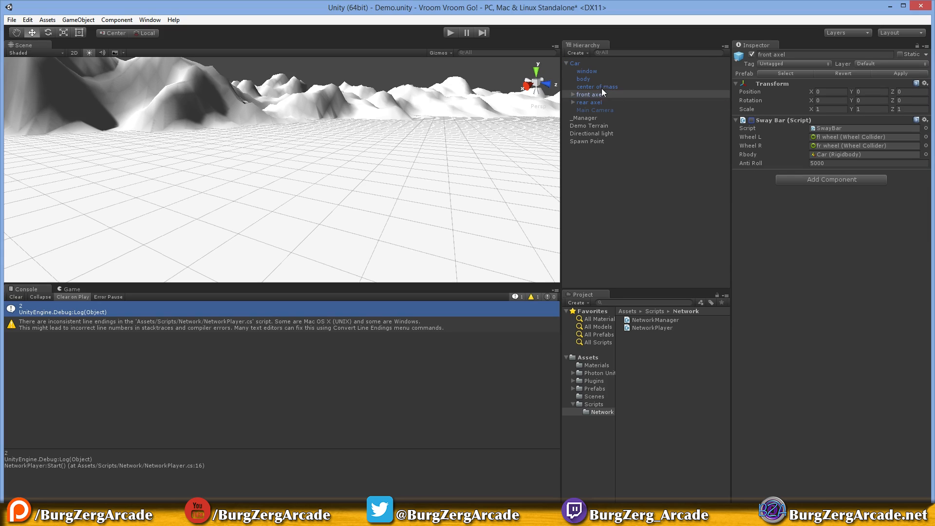
left_click(598, 101)
left_click(756, 53)
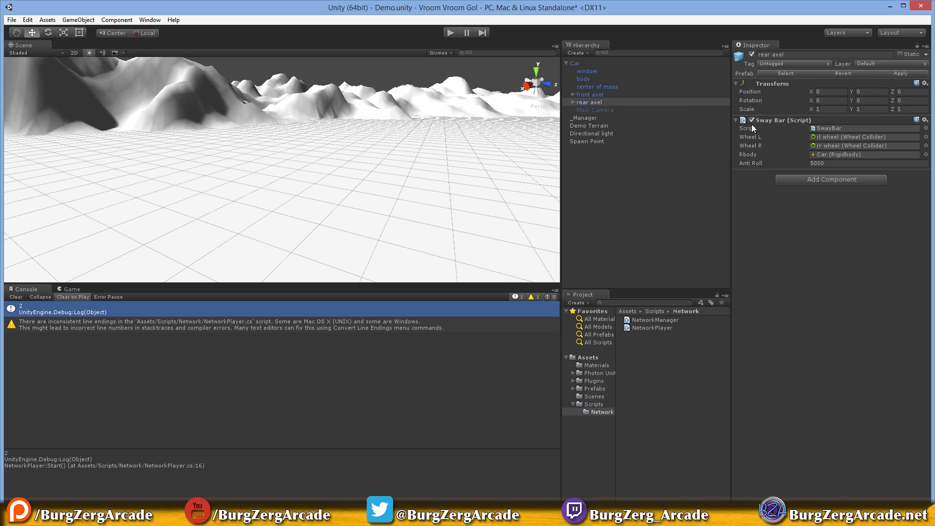
left_click(598, 107)
left_click(598, 94)
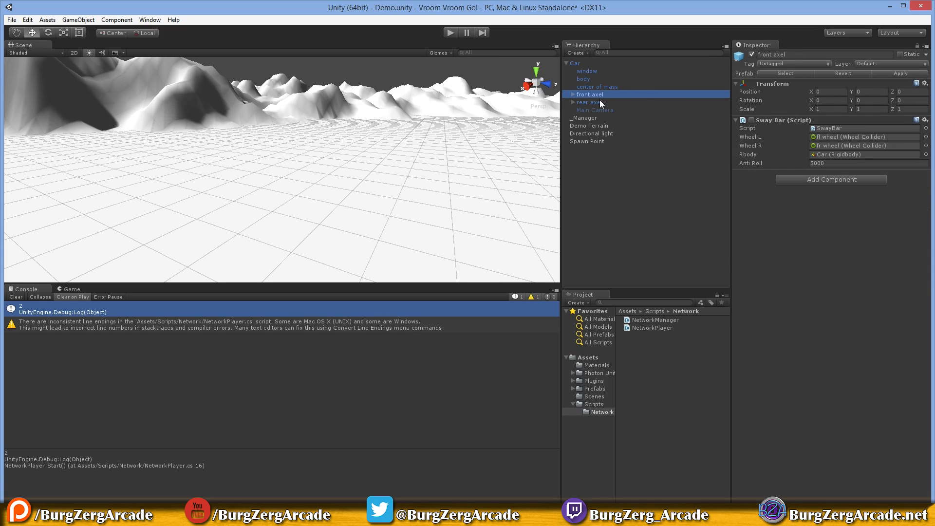
left_click(600, 100)
Apply the Car's changes to its prefab and deactivate the Car object in the scene.
left_click(587, 62)
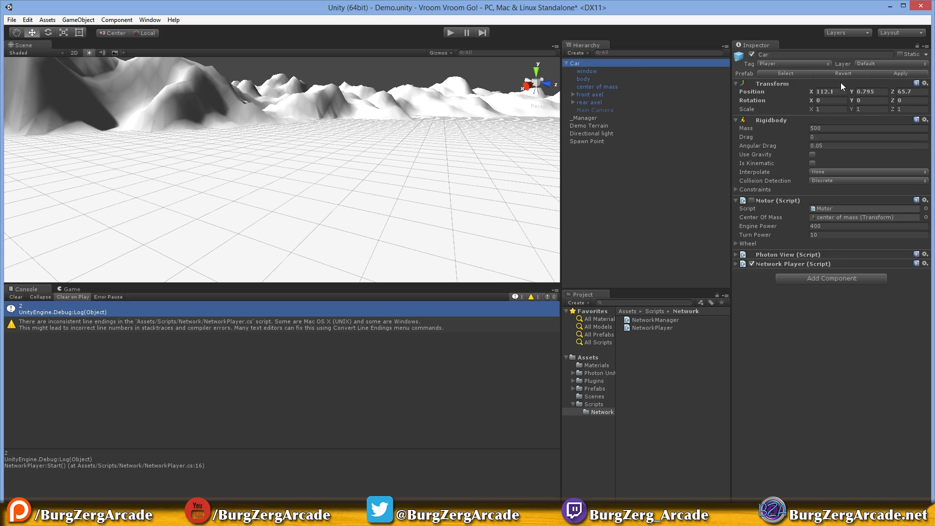
left_click(903, 73)
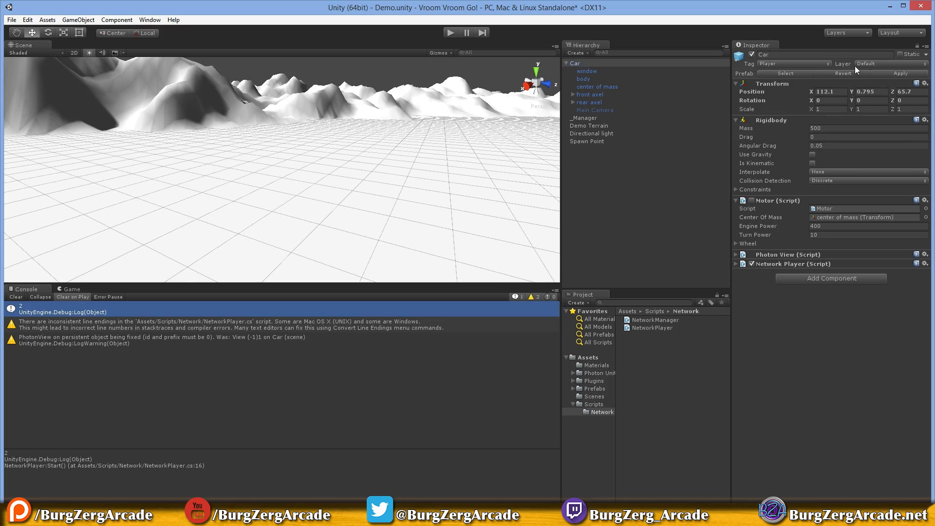
left_click(751, 54)
Run the game, check the Sway Bar script state on the front and rear axels of Car(Clone), and stop play mode.
left_click(448, 33)
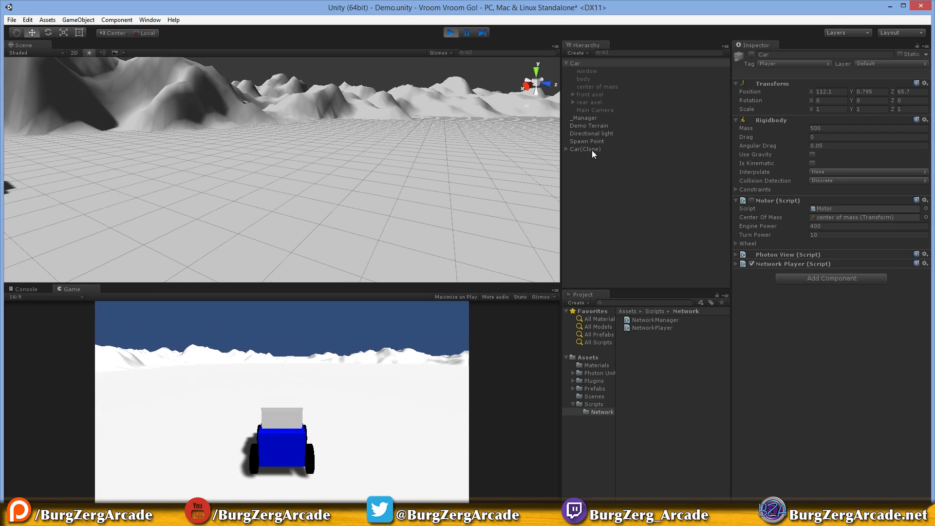
left_click(579, 149)
left_click(566, 148)
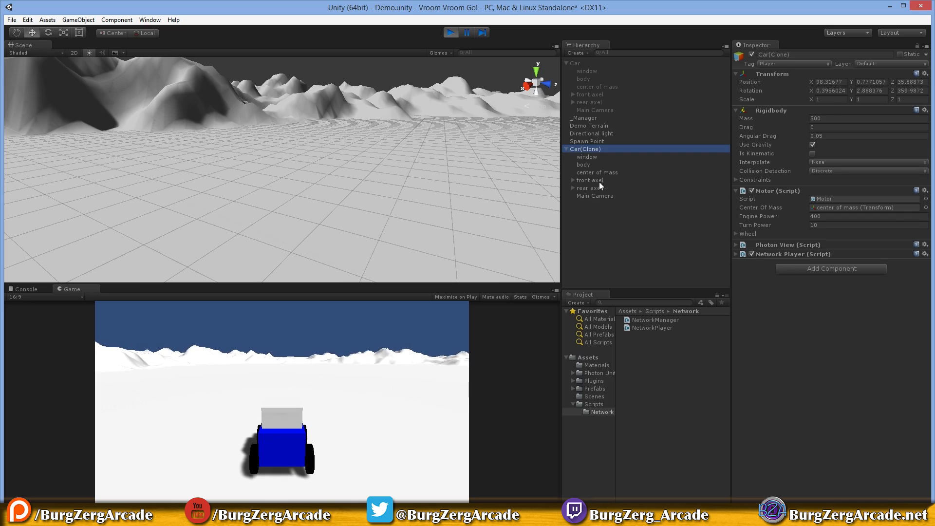
left_click(599, 182)
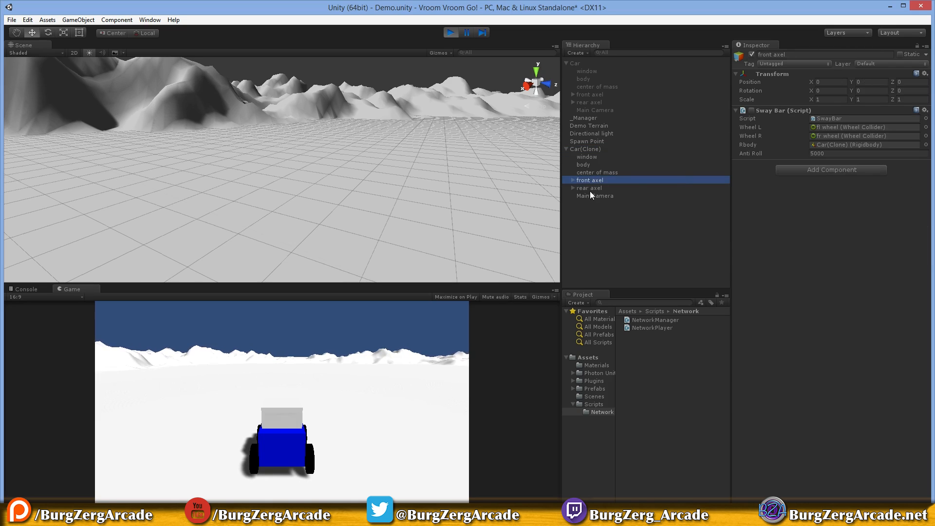
left_click(589, 188)
left_click(450, 33)
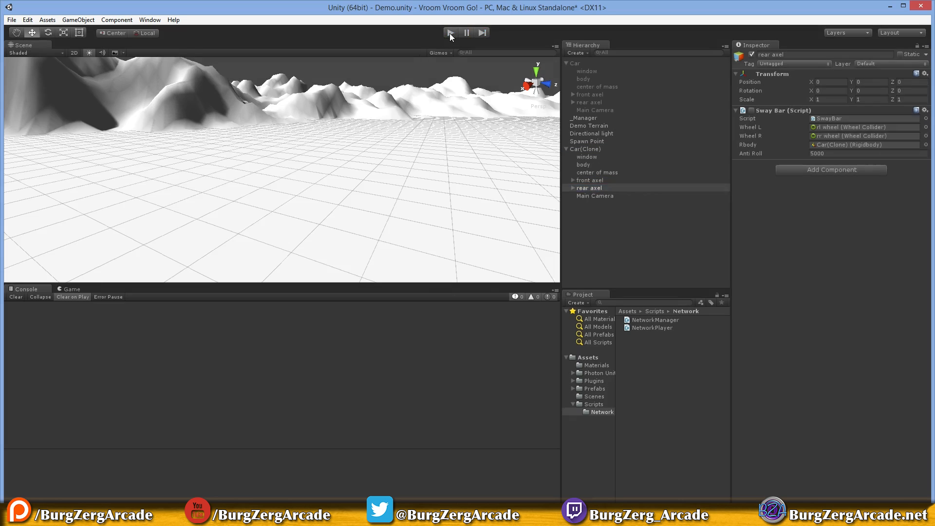
Switch to Visual Studio, set bar.enabled to true in the foreach loop, and save the NetworkPlayer script.
key("alt+Tab")
double_click(276, 285)
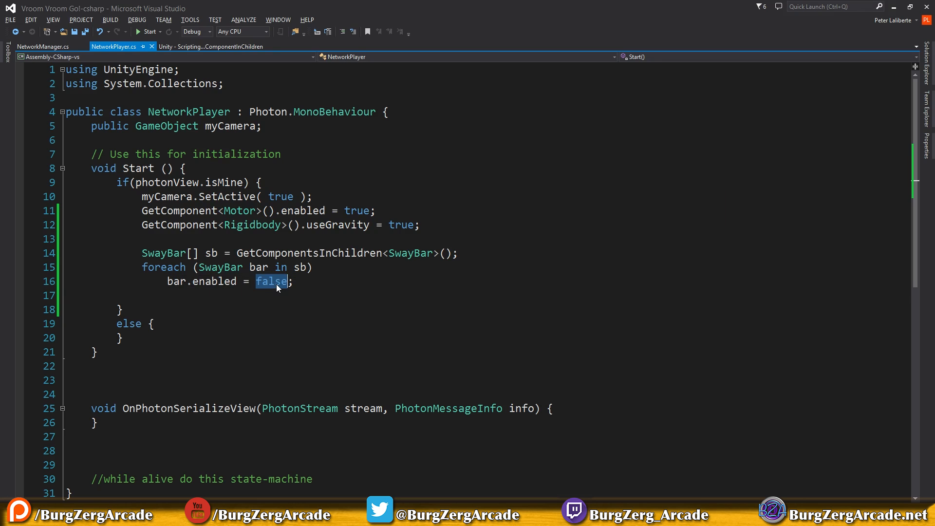
type("true")
key("ctrl+s")
Return to Unity, run the game with the updated script and examine the Sway Bar on both axels of Car(Clone).
key("alt+Tab")
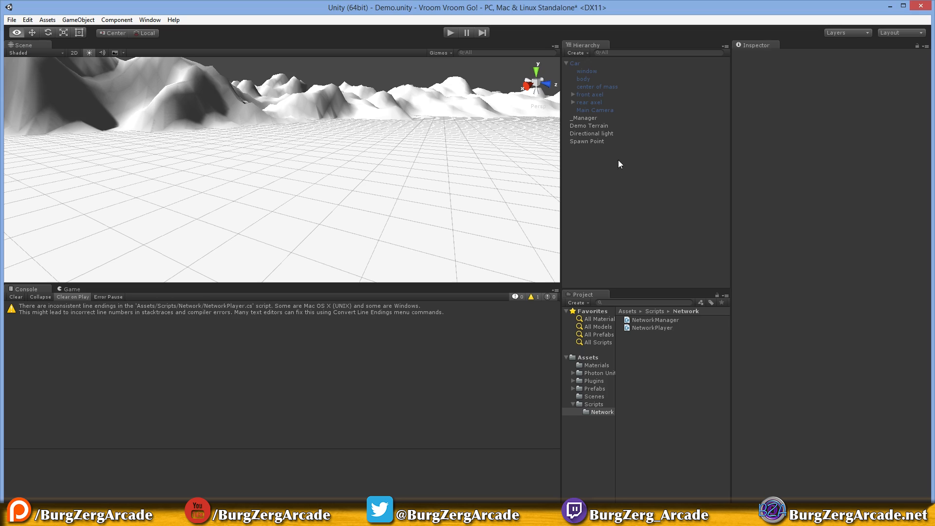
left_click(450, 33)
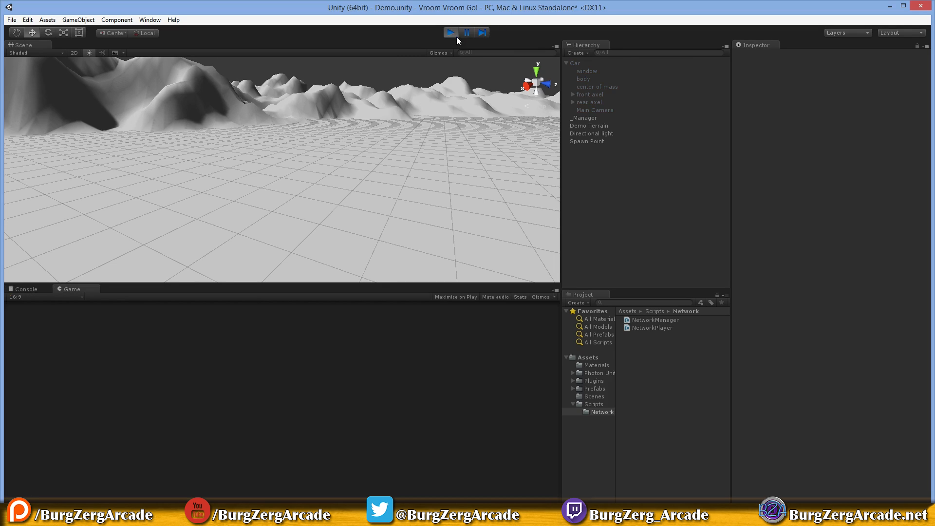
left_click(587, 148)
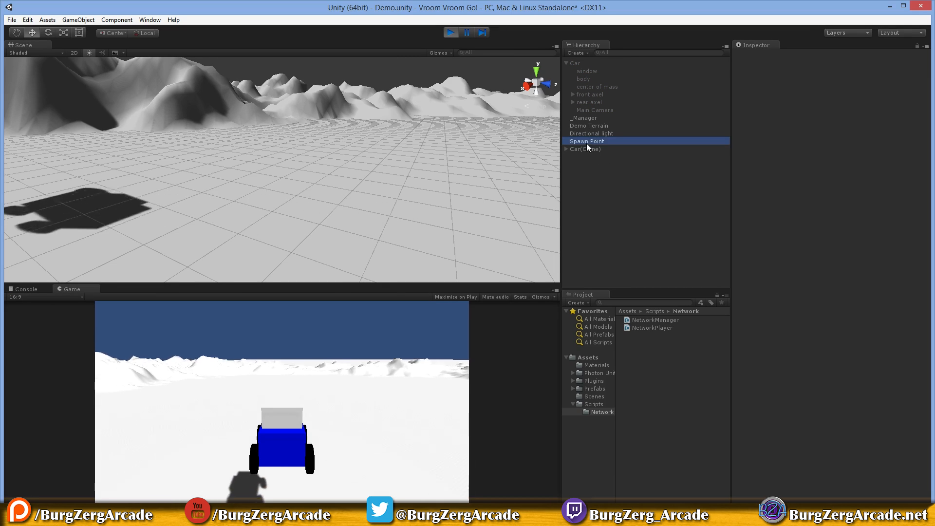
left_click(567, 149)
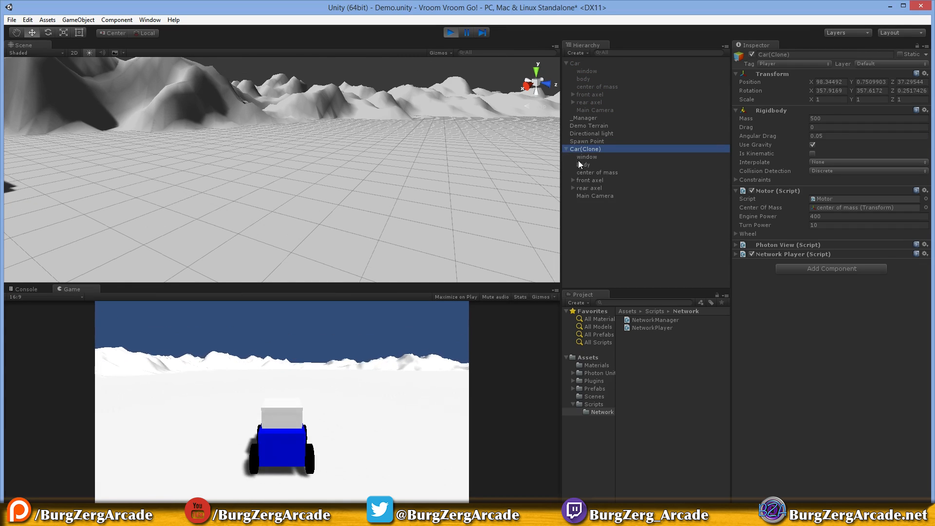
left_click(603, 180)
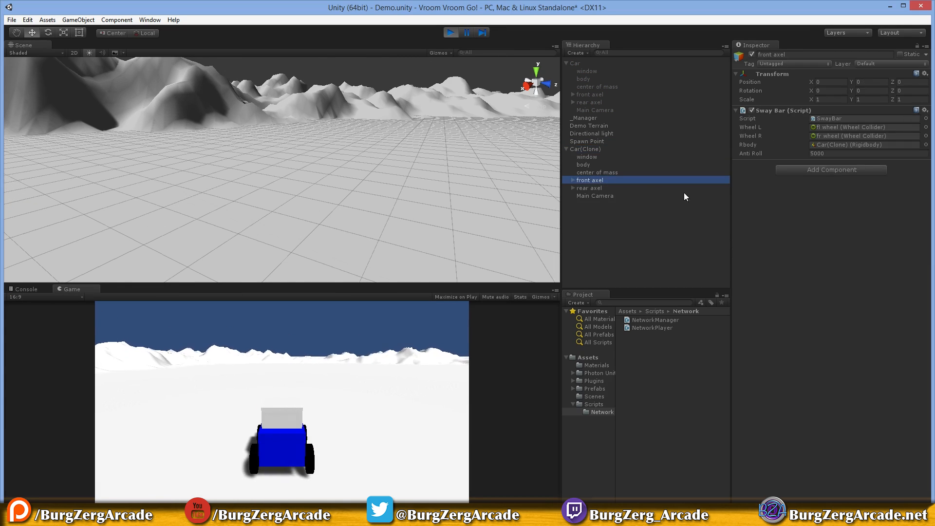
left_click(605, 188)
left_click(449, 32)
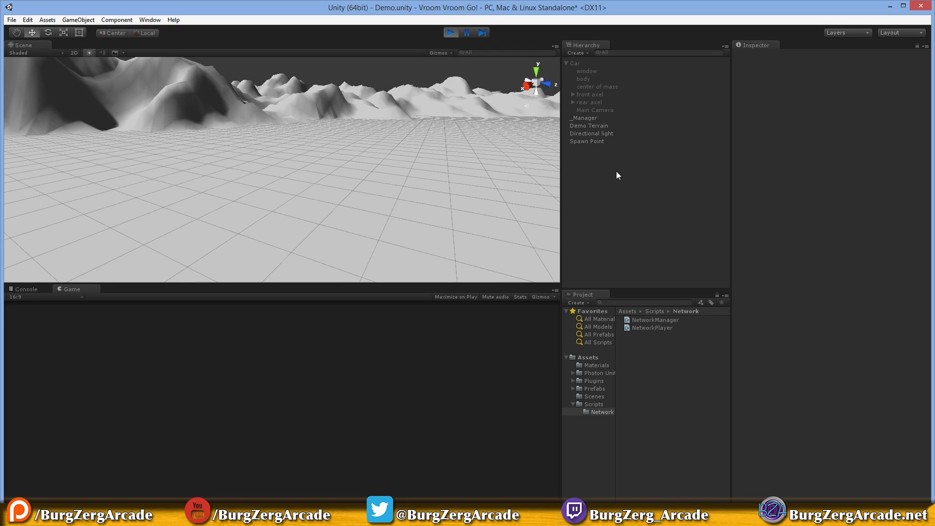
Frame Car(Clone) in the scene view, test-drive it forward with turns both ways in the running game, and stop play mode.
left_click(584, 148)
key("f")
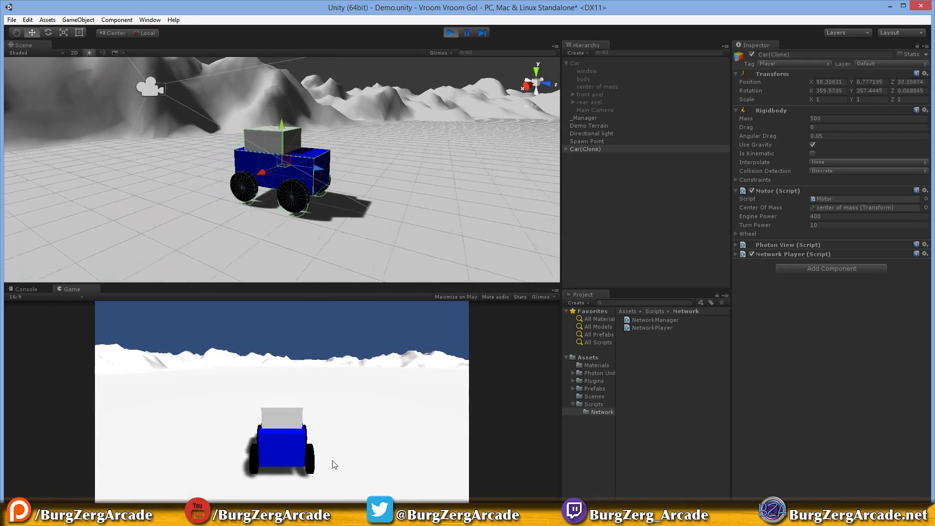
key("w")
key("d")
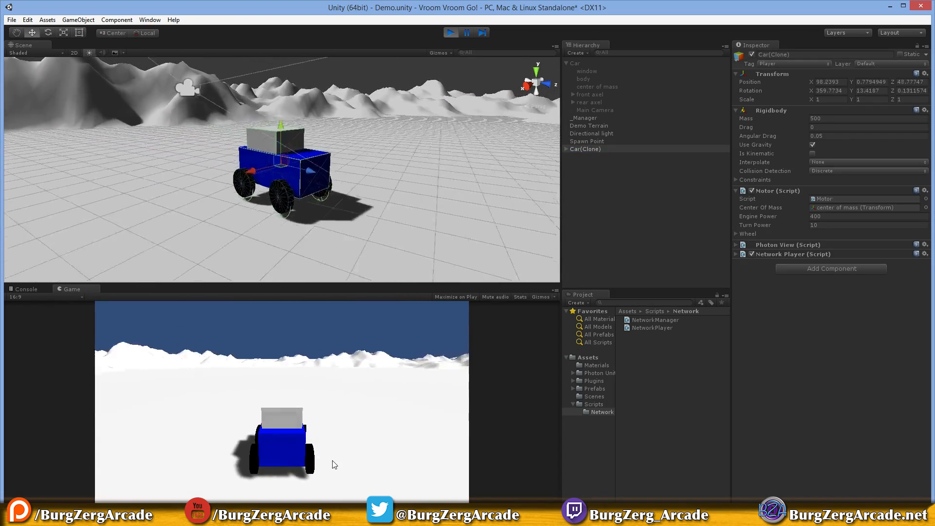
key("a")
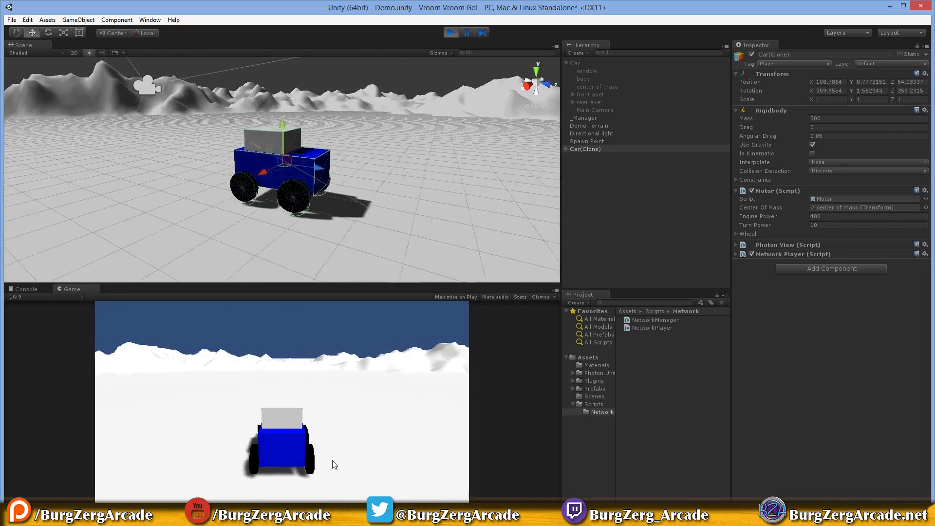
key("a")
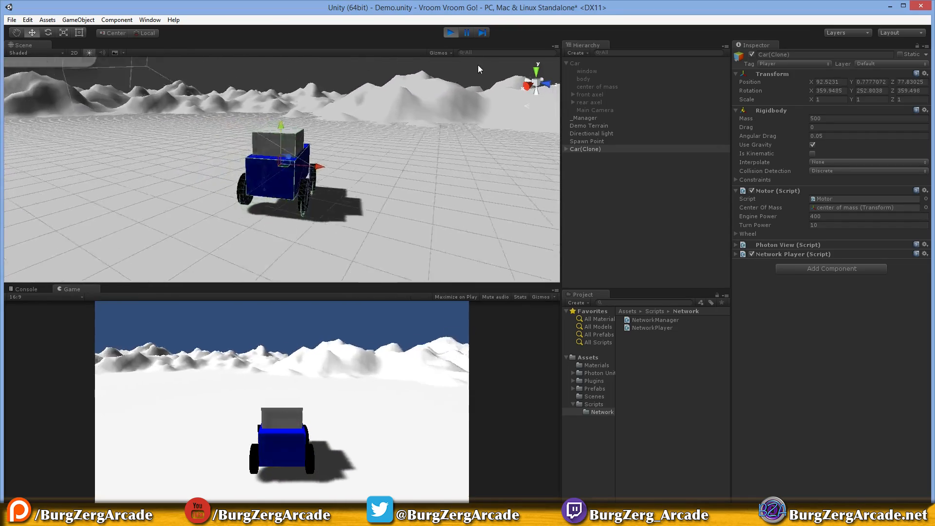
left_click(450, 33)
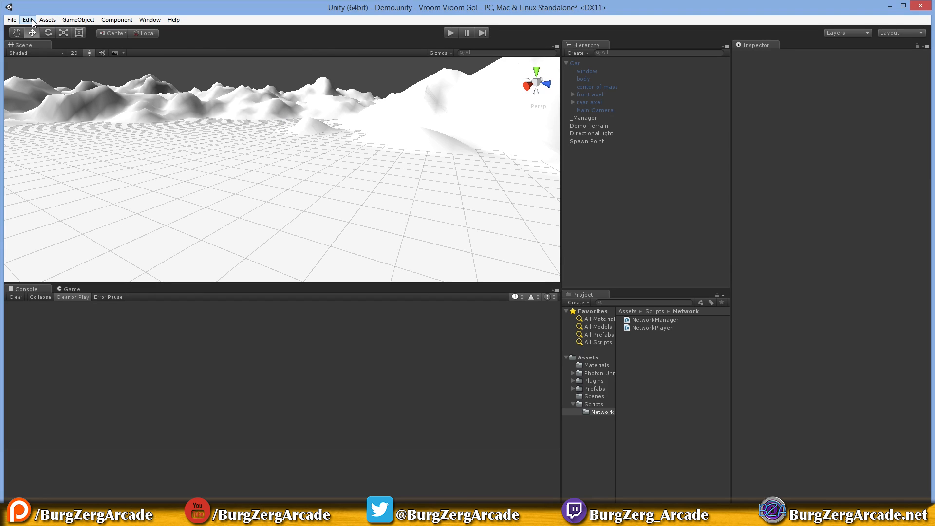
In the build settings, set the standalone target platform to Windows and the architecture to x86_64.
left_click(14, 21)
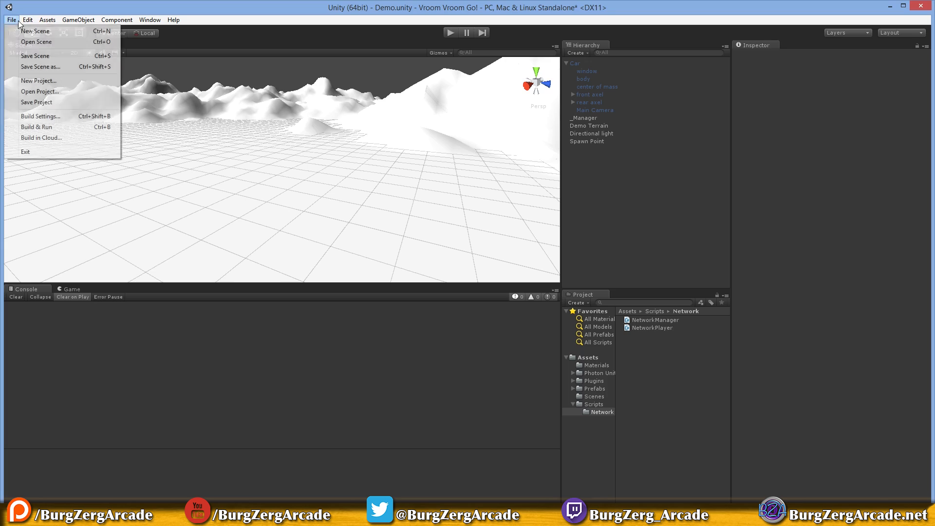
left_click(49, 116)
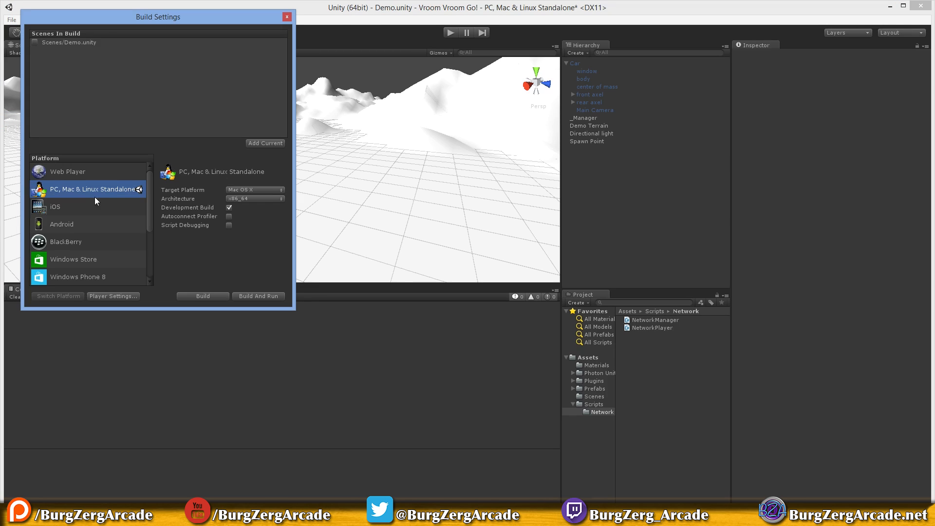
left_click(242, 197)
left_click(173, 243)
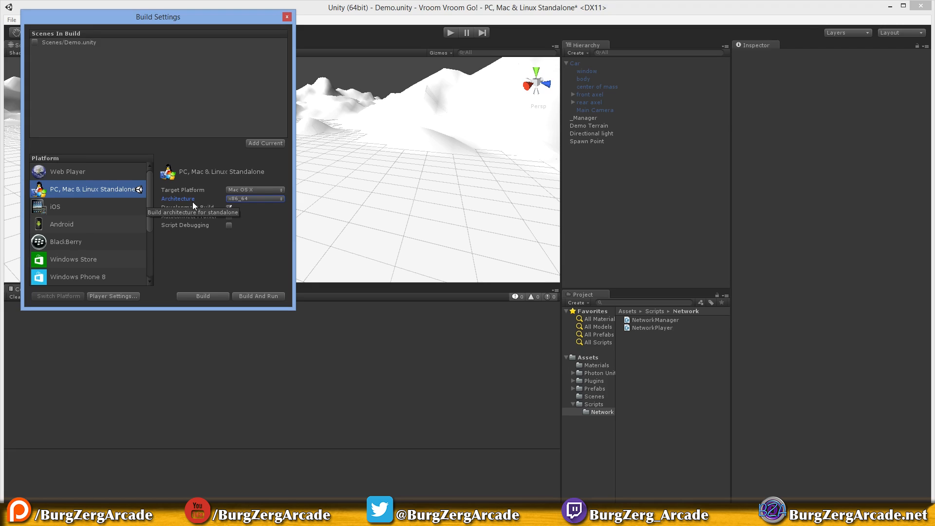
left_click(234, 190)
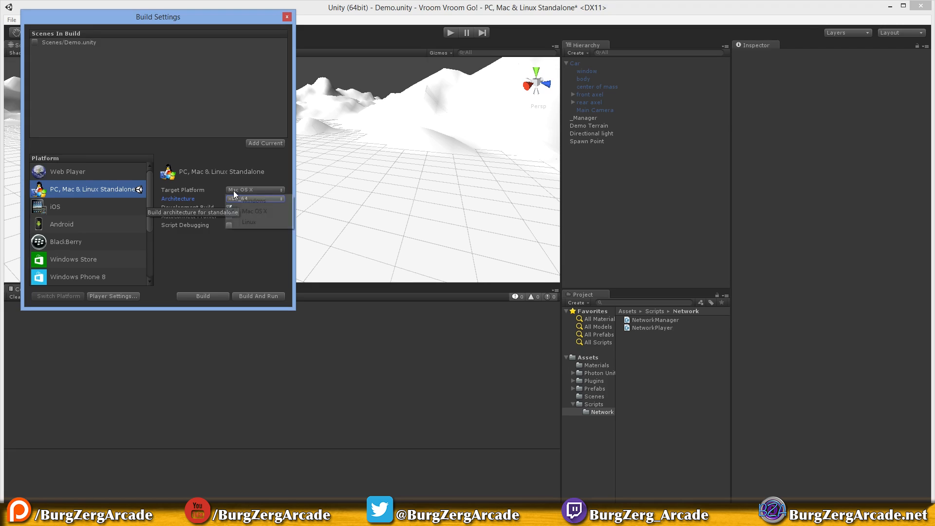
left_click(250, 204)
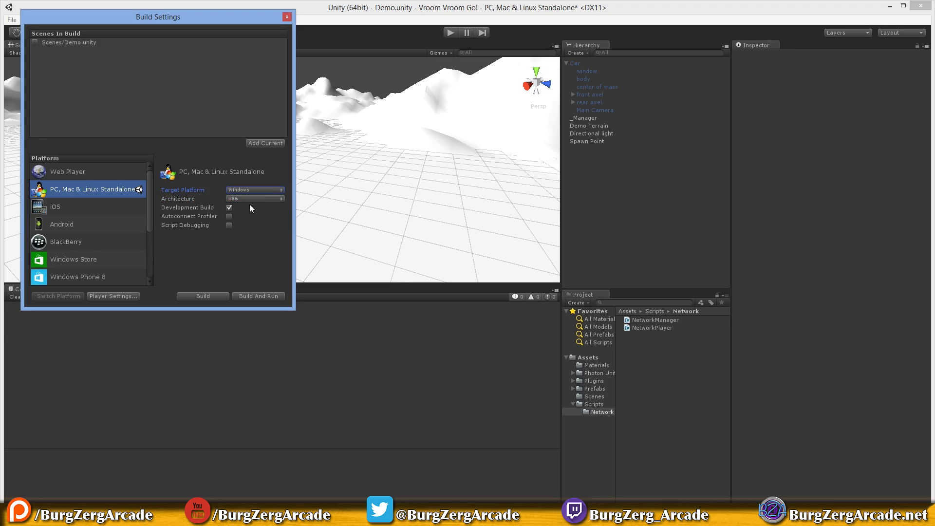
left_click(251, 190)
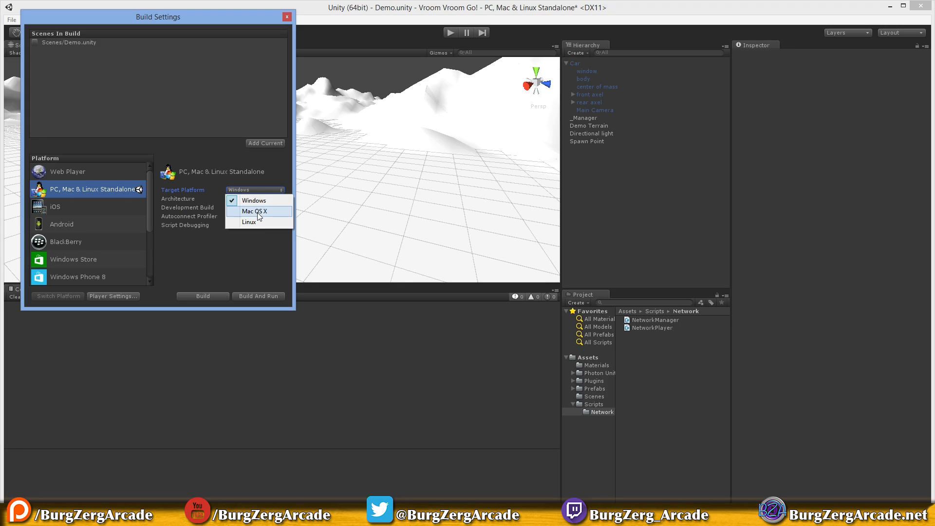
left_click(191, 245)
left_click(241, 199)
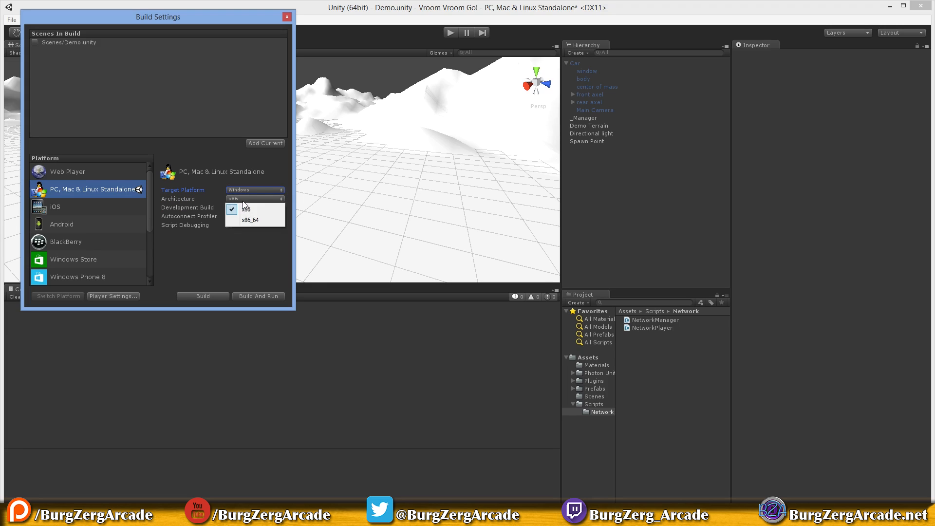
left_click(249, 220)
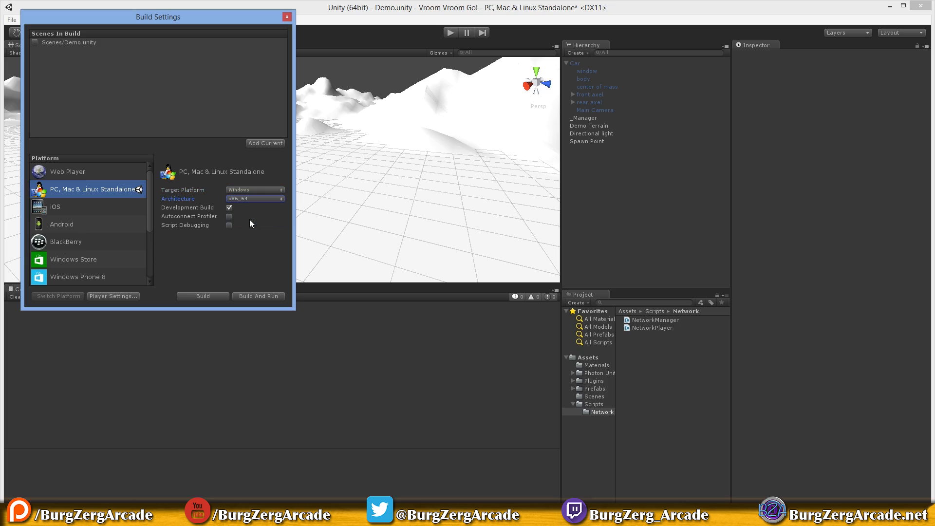
Build the player to the Desktop as vvr.exe and allow the launched game through Windows Firewall on private networks.
left_click(217, 295)
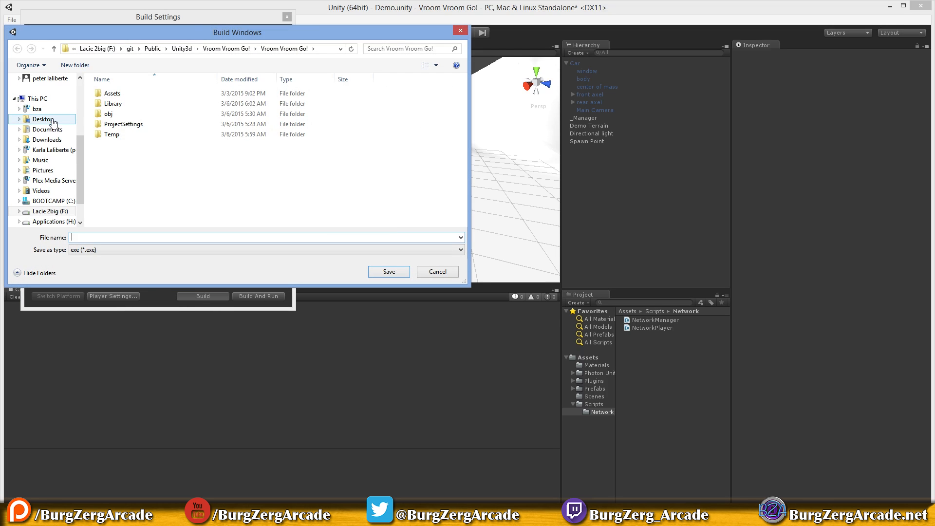
left_click(45, 119)
left_click(169, 236)
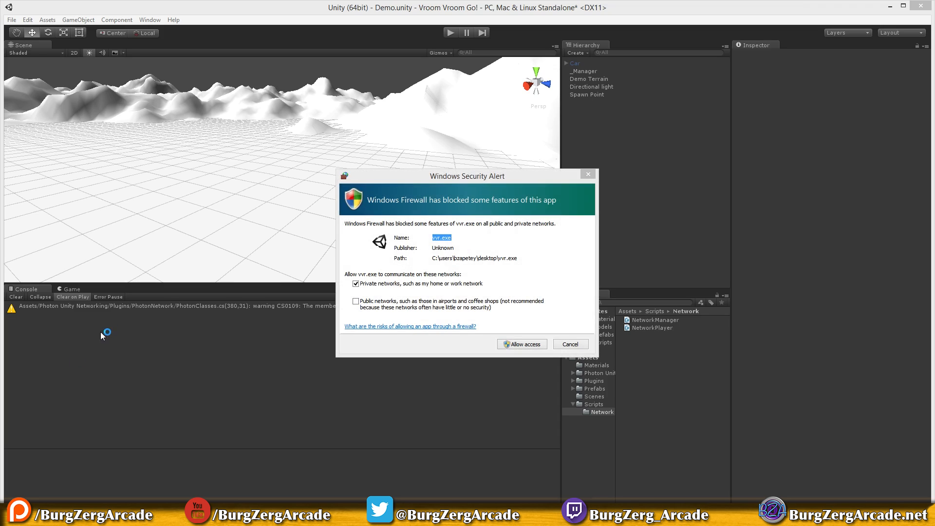
left_click(528, 346)
left_click(531, 344)
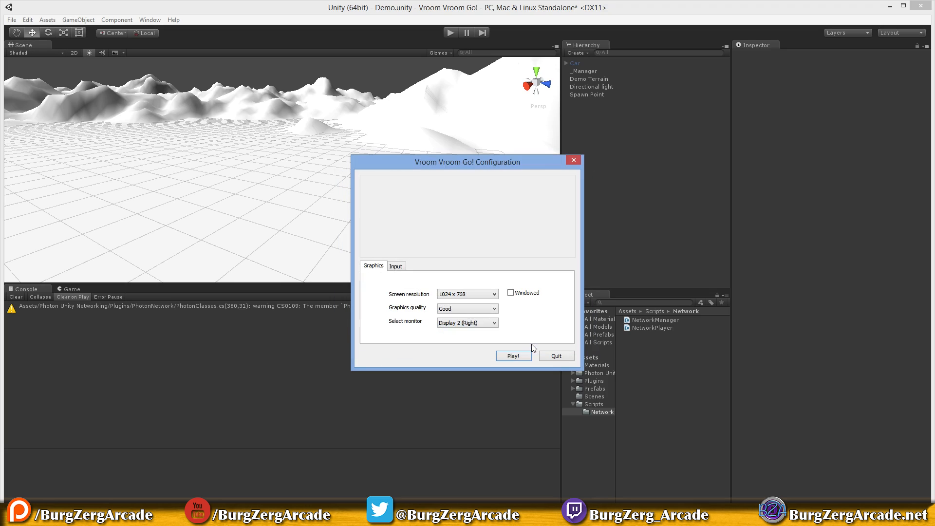
Configure the standalone game to run windowed at 800 x 600 on the other monitor, and start it.
left_click(448, 295)
left_click(445, 287)
left_click(511, 293)
left_click(480, 295)
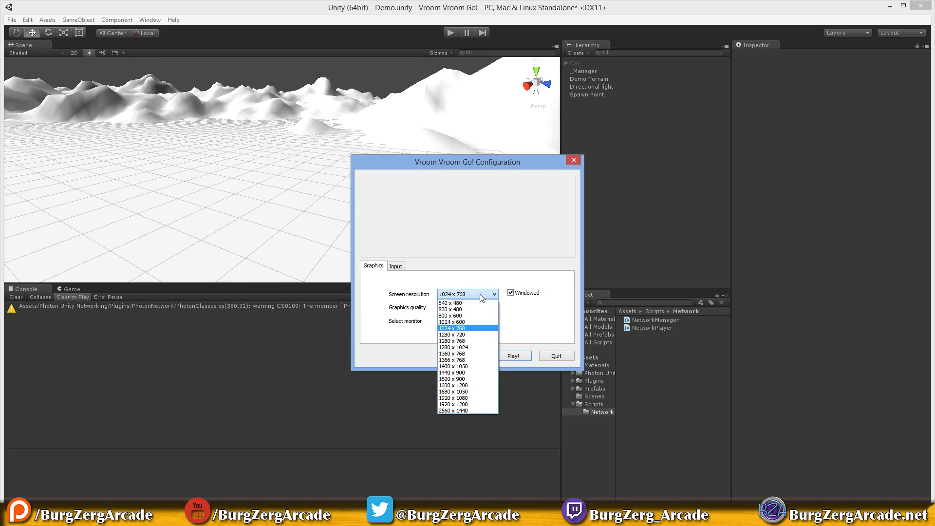
left_click(483, 316)
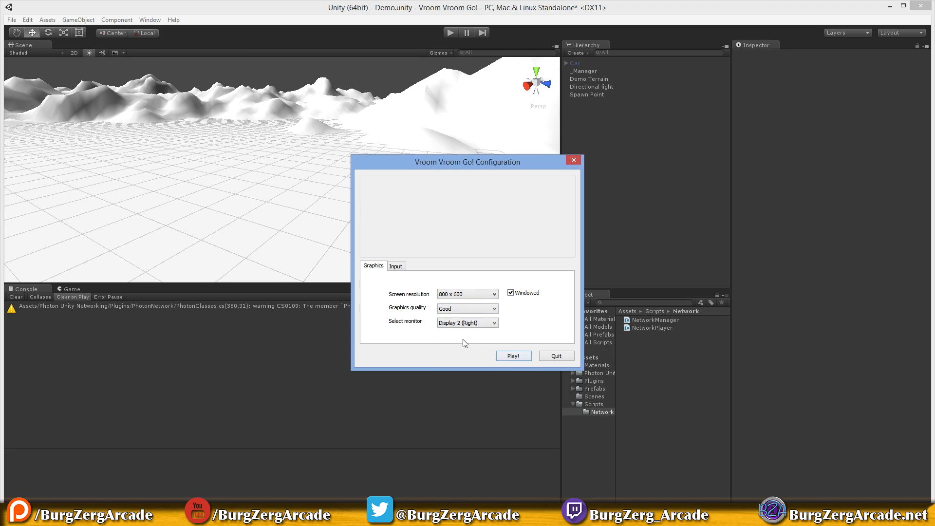
left_click(468, 323)
left_click(468, 333)
left_click(513, 356)
Move the standalone game window out of the way, start play mode in the Unity editor and close the build settings.
left_click_drag(179, 227, 413, 66)
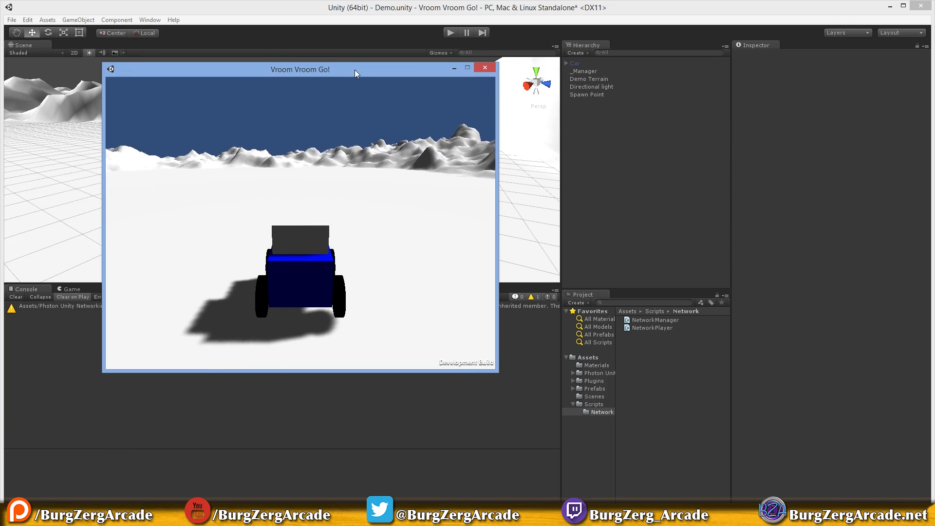
left_click_drag(356, 69, 0, 107)
left_click(456, 33)
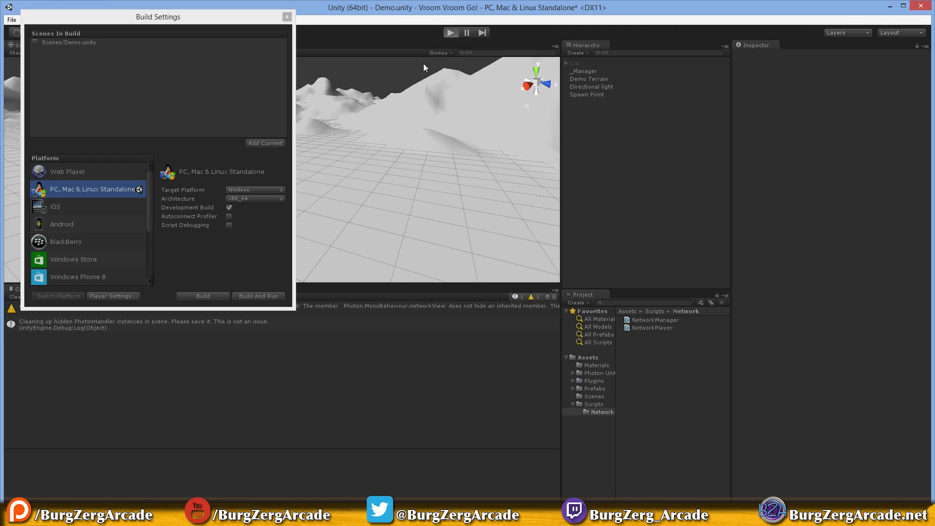
left_click(287, 17)
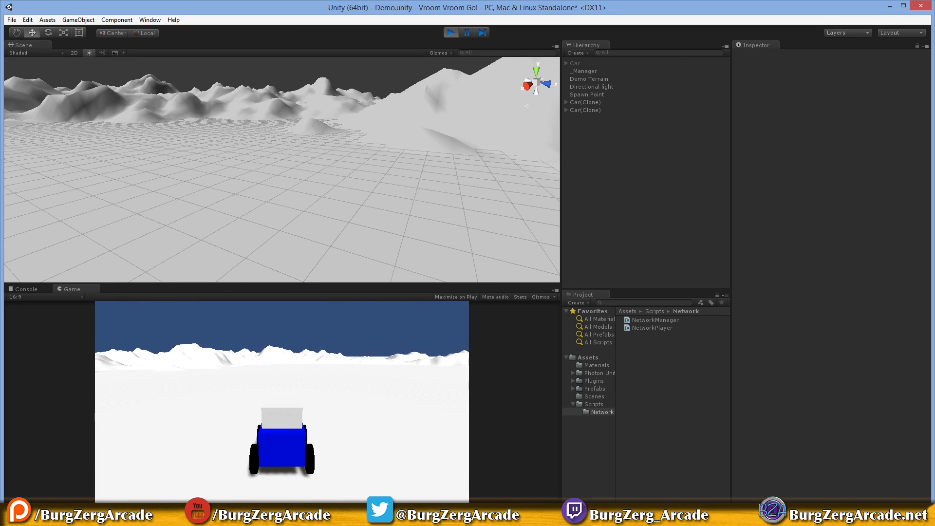
Place the standalone game window beside the editor's game view and drive its car, turning towards the other player's car.
left_click_drag(776, 525, 822, 107)
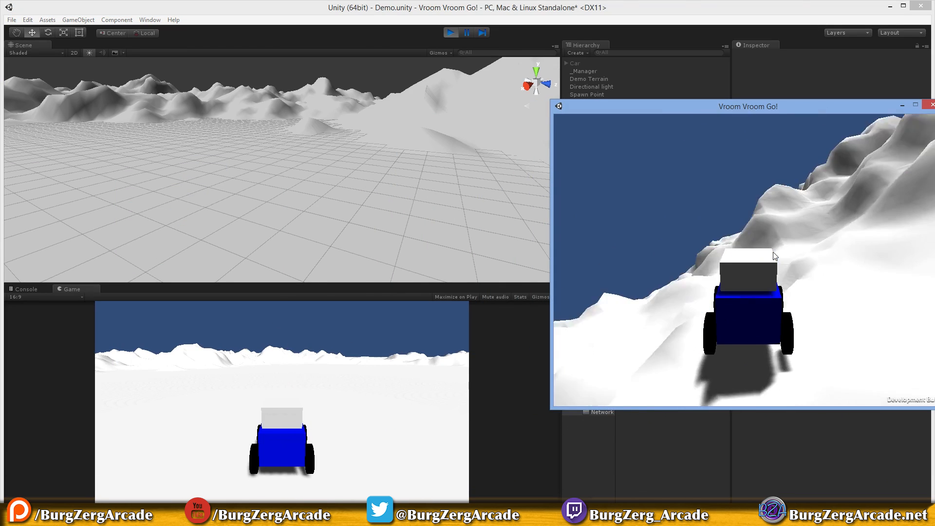
key("w")
key("d")
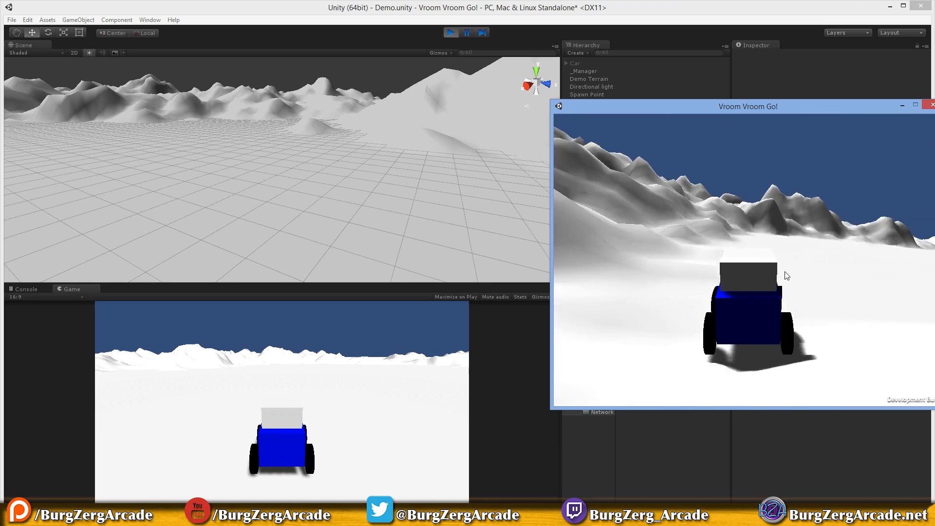
key("w")
key("d")
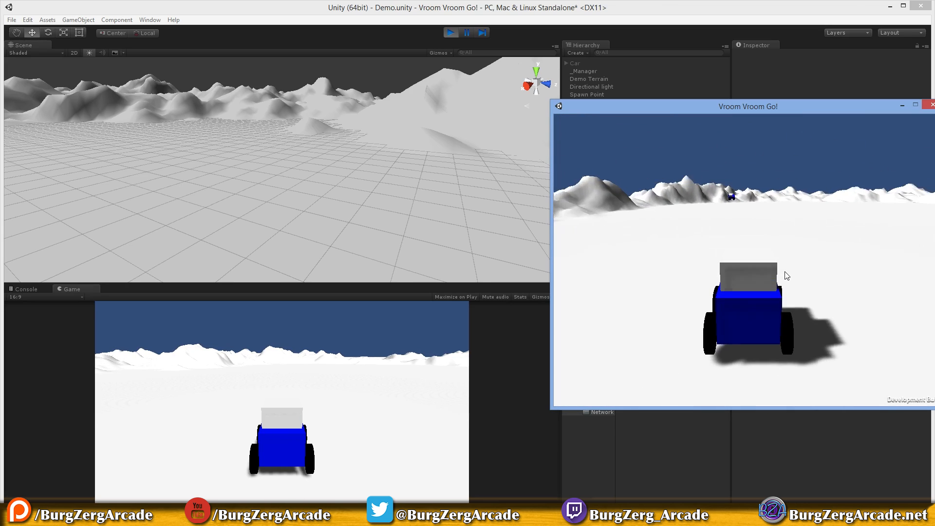
Check the editor's game view, return to the standalone game and drive its car around the other car, comparing both views.
left_click(293, 434)
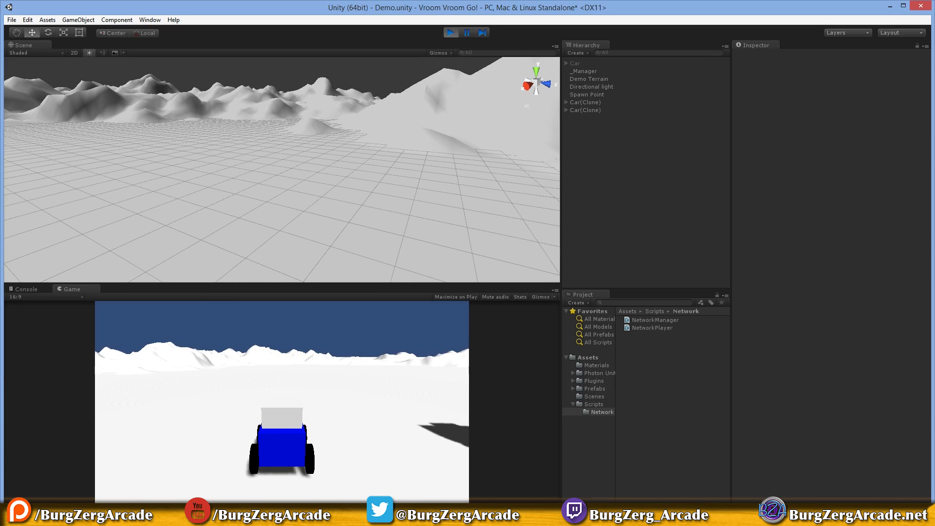
left_click(472, 516)
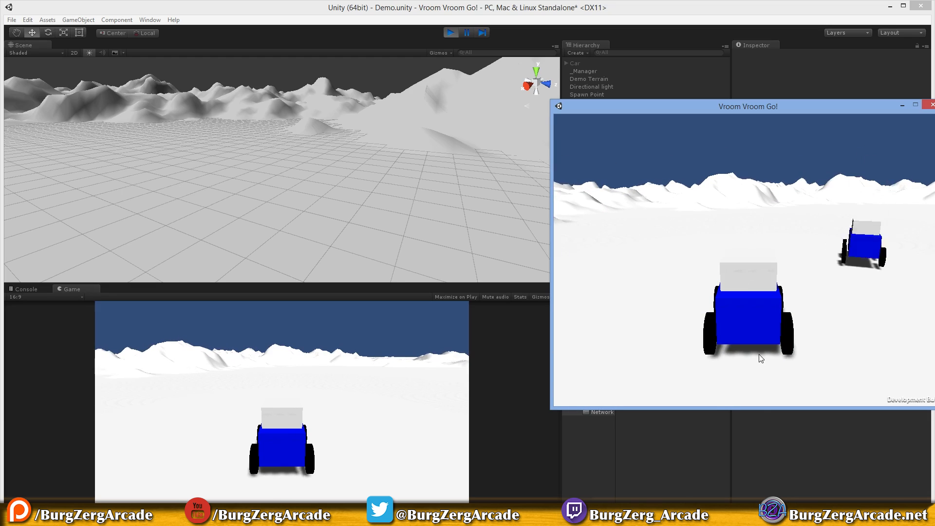
key("w")
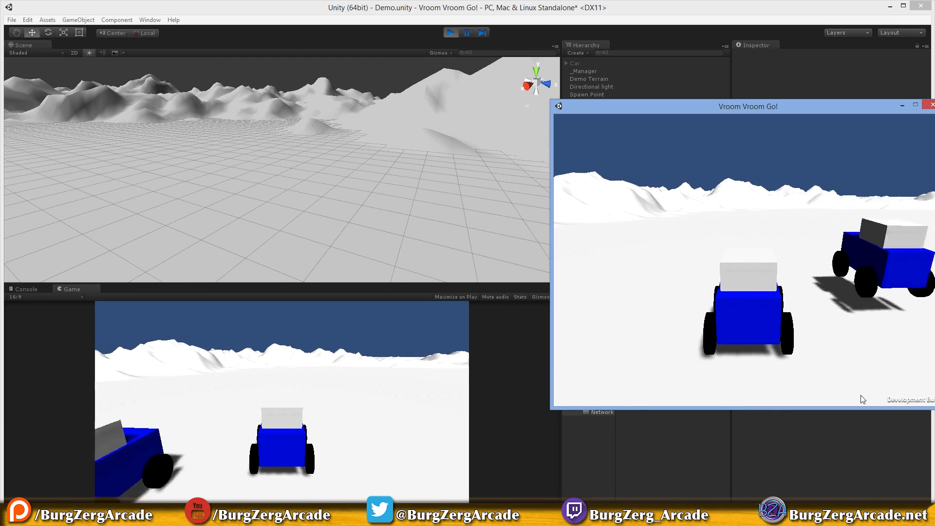
key("d")
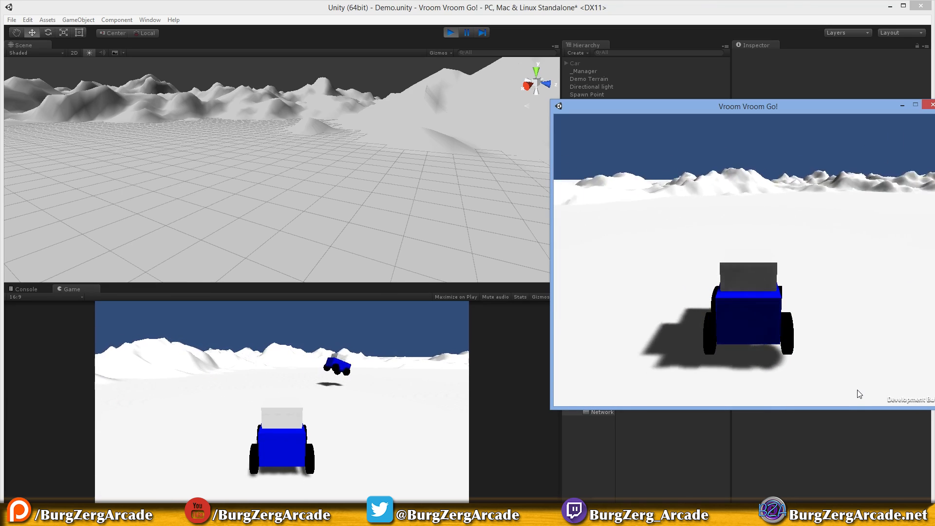
key("a")
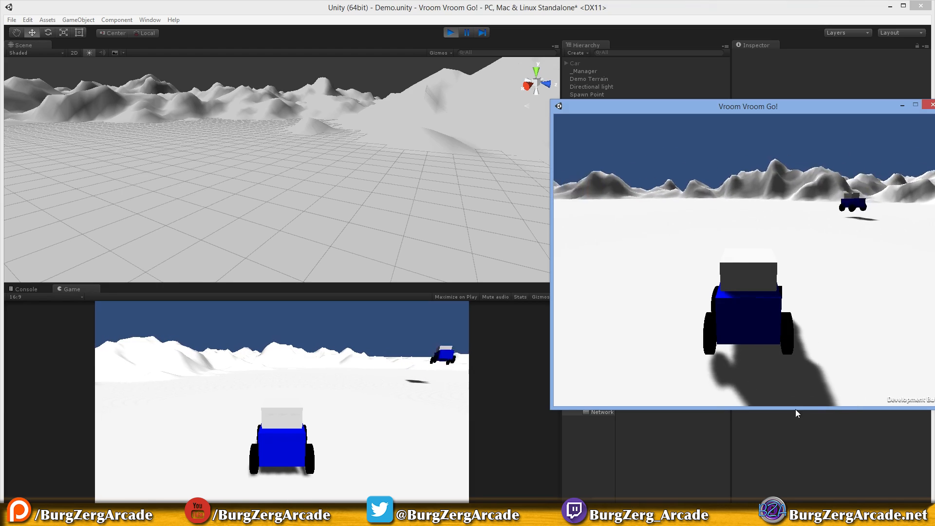
key("a")
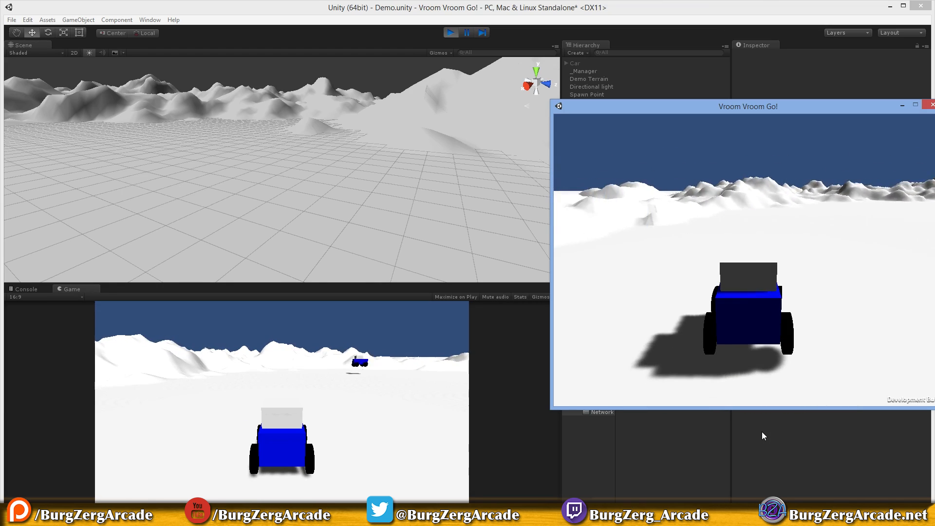
key("a")
key("s")
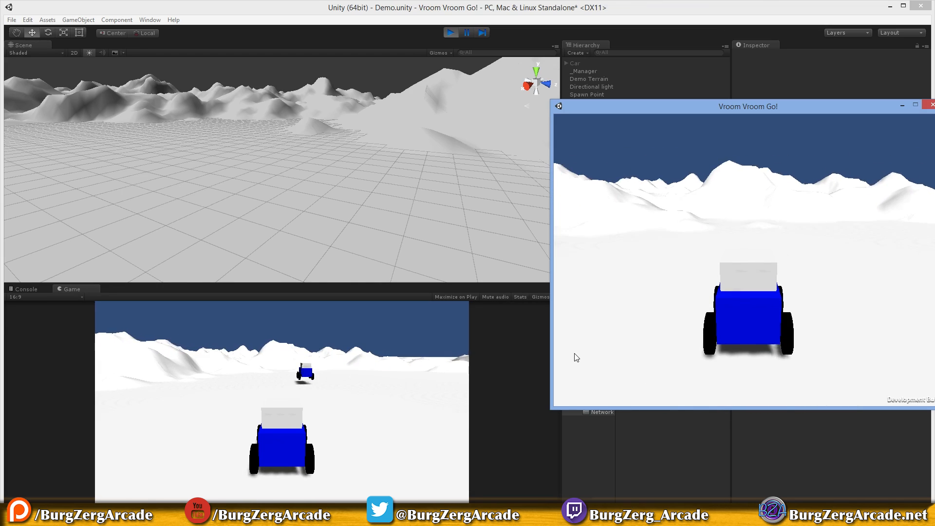
key("s")
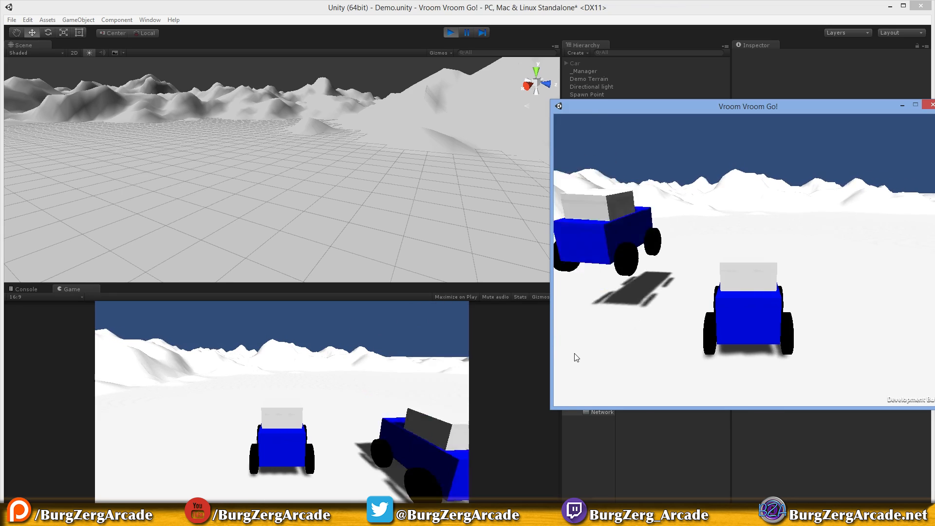
key("s")
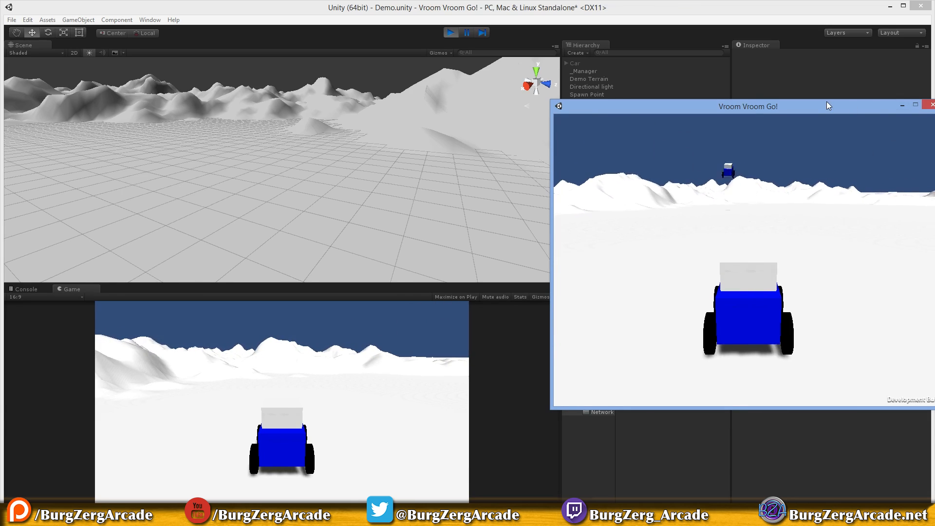
Close the standalone game window and stop play mode in the Unity editor.
left_click_drag(826, 102, 752, 96)
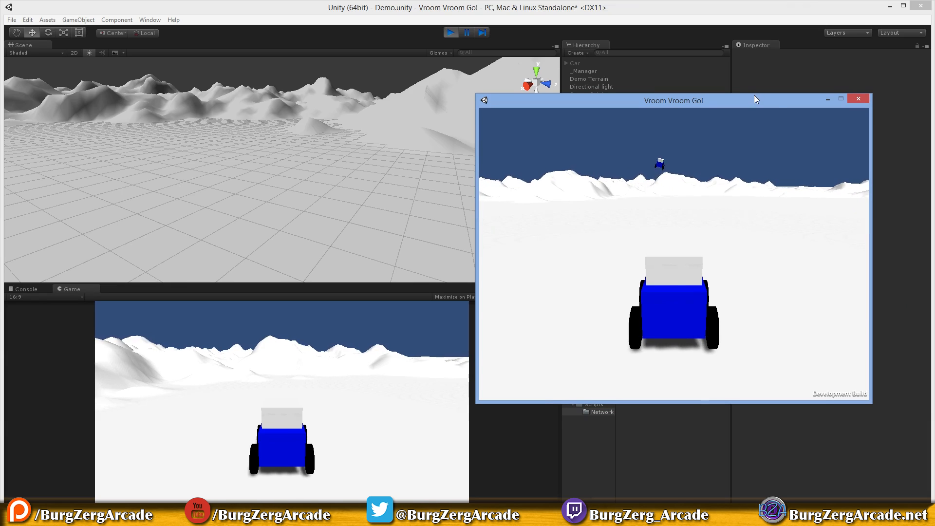
left_click(858, 100)
left_click(451, 33)
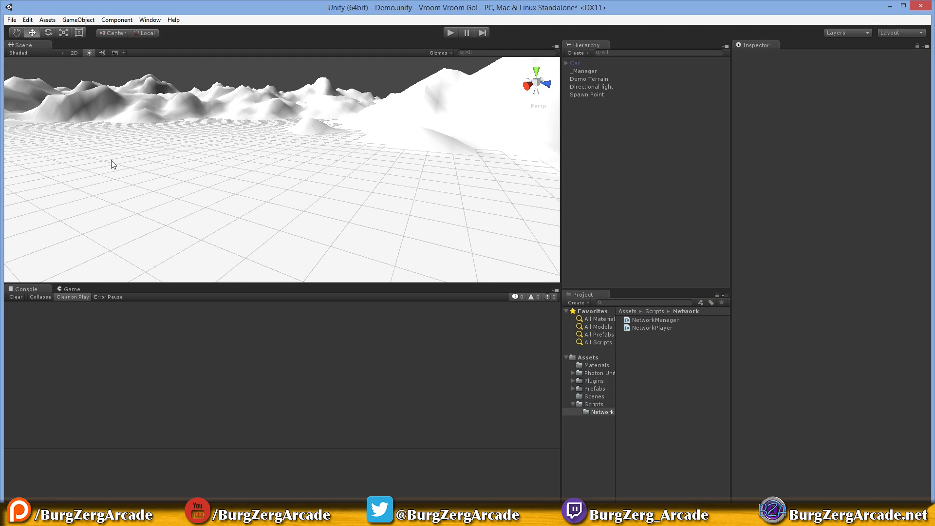
Switch to Visual Studio and examine the NetworkPlayer script's Start method and the stream and info parameters of OnPhotonSerializeView.
key("alt+Tab")
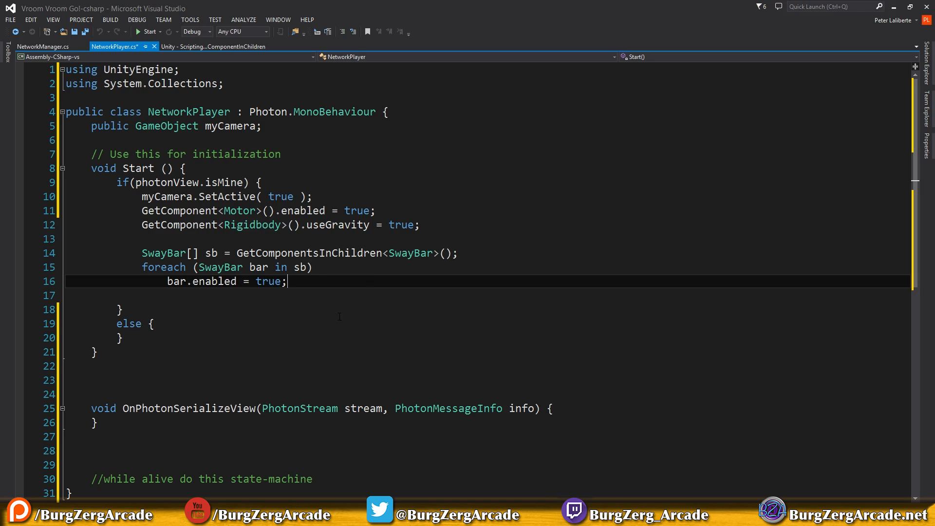
scroll(255, 389, "down", 1)
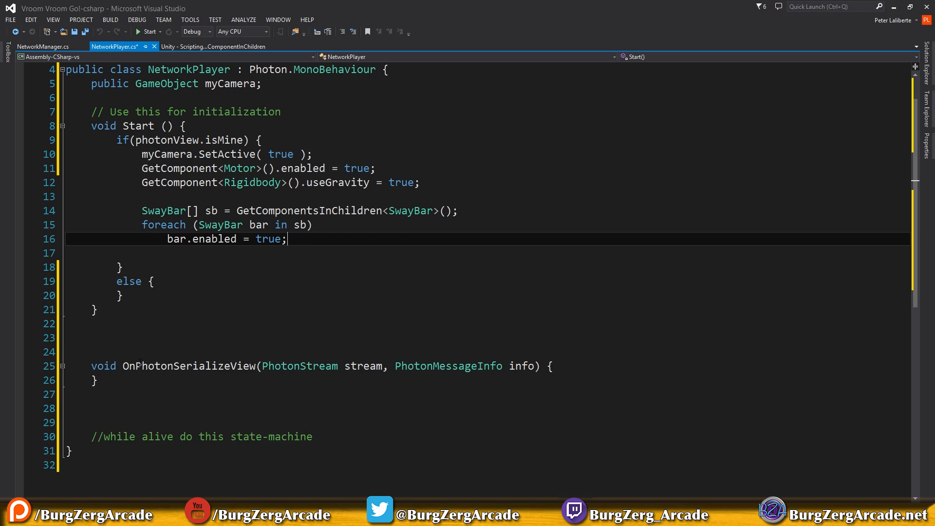
scroll(141, 363, "up", 1)
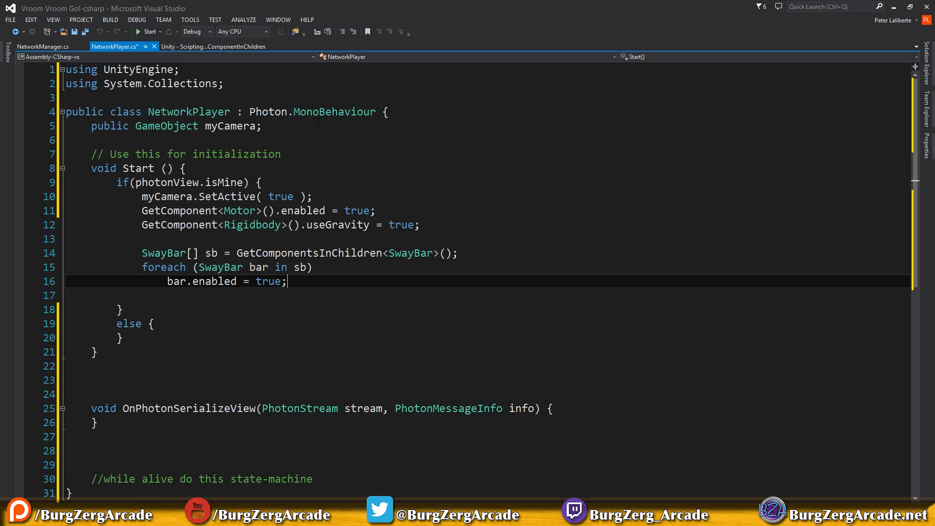
scroll(286, 183, "down", 4)
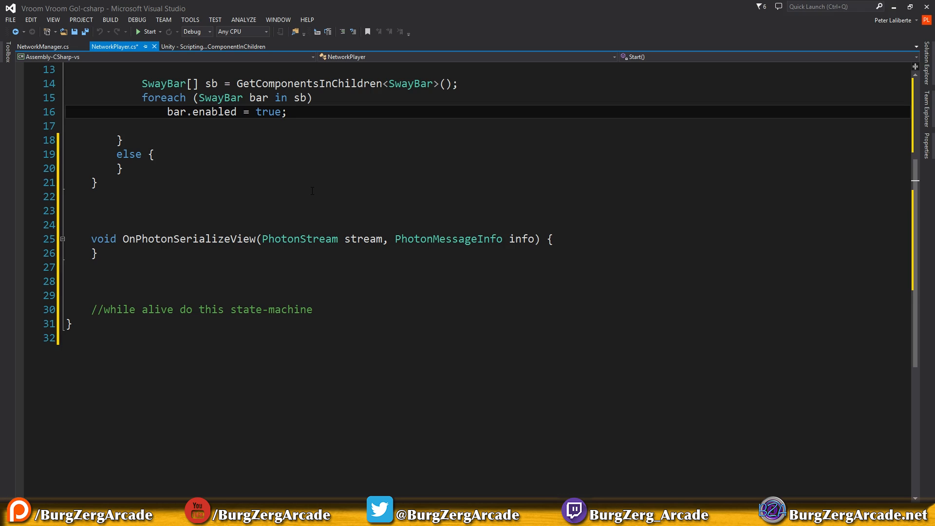
mouse_move(298, 240)
left_click(364, 239)
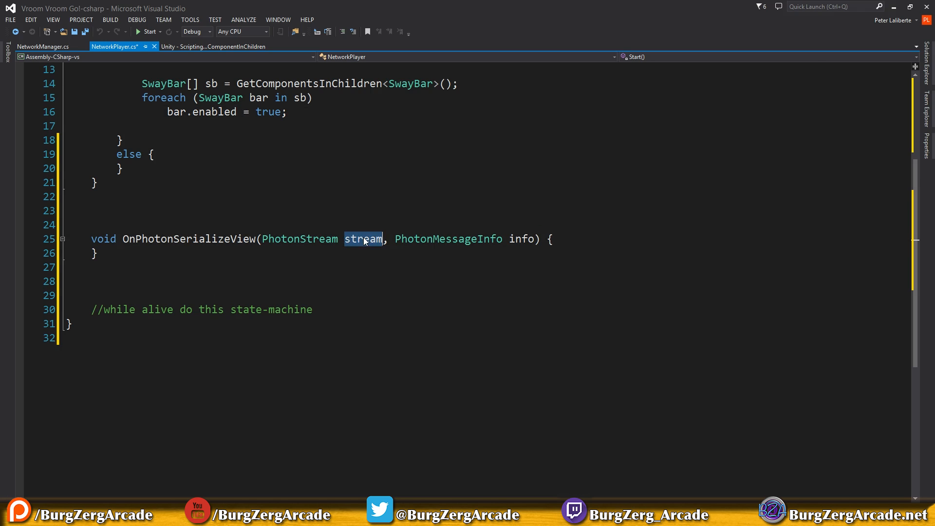
double_click(533, 241)
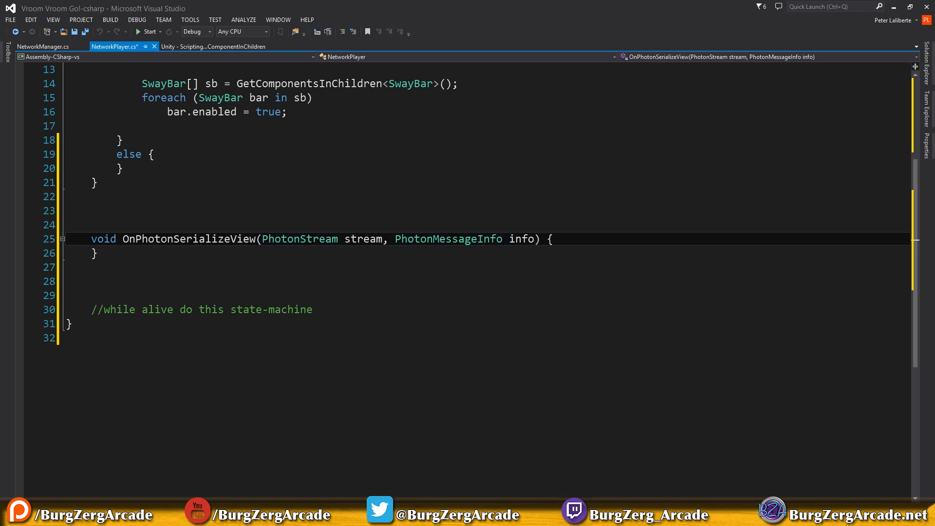
double_click(311, 240)
Save the NetworkPlayer script and return to the Unity editor to inspect the Car object's components.
left_click(563, 239)
key("ctrl+s")
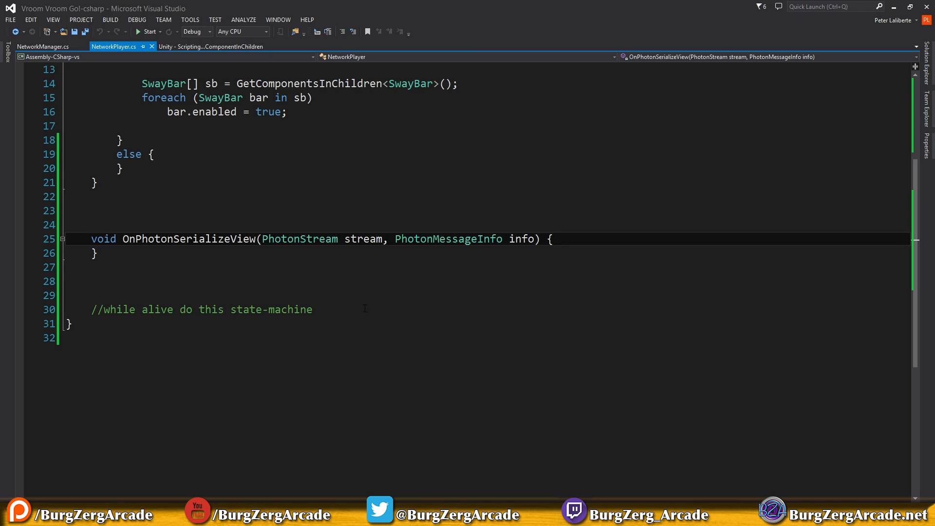
key("alt+Tab")
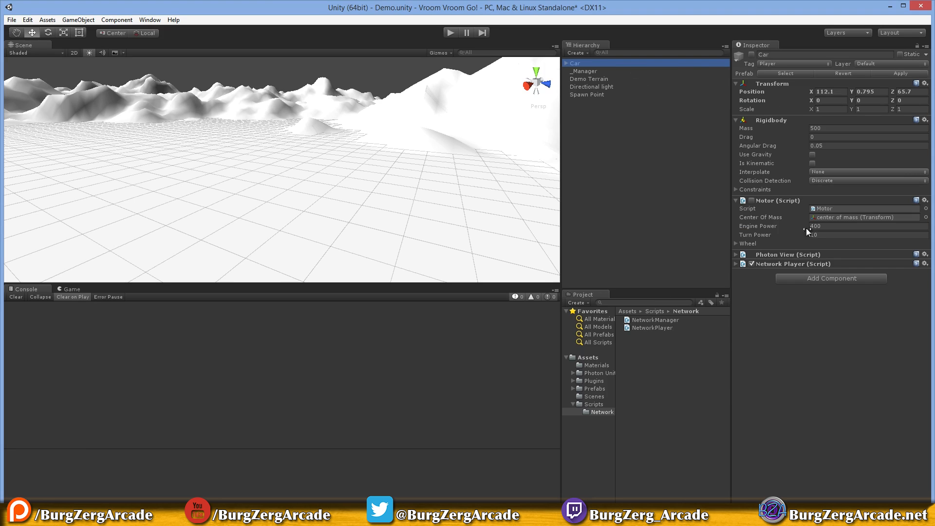